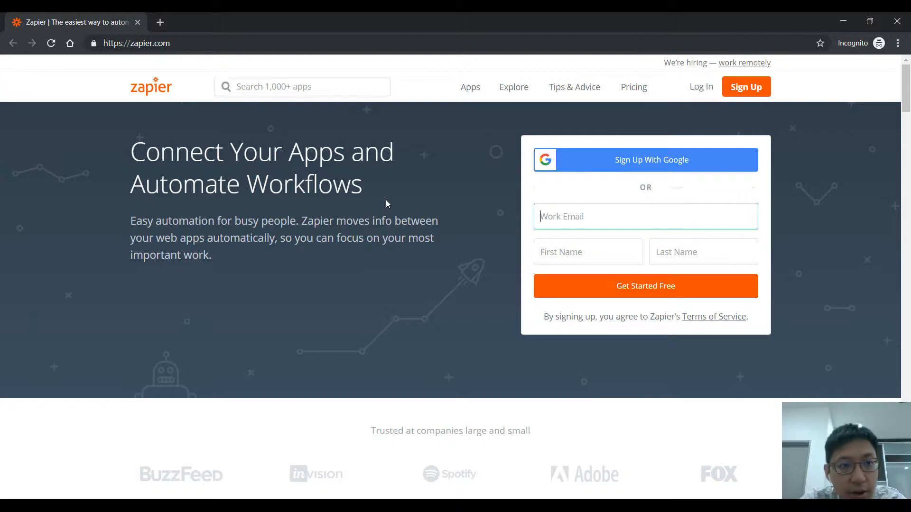
# Step: Examine the Zapier homepage's headline, introduction and sections on workflows, supported apps and built-in apps
pyautogui.moveTo(137, 152); pyautogui.dragTo(310, 240)
pyautogui.click(253, 285)
pyautogui.moveTo(212, 254); pyautogui.dragTo(129, 151)
pyautogui.click(332, 187)
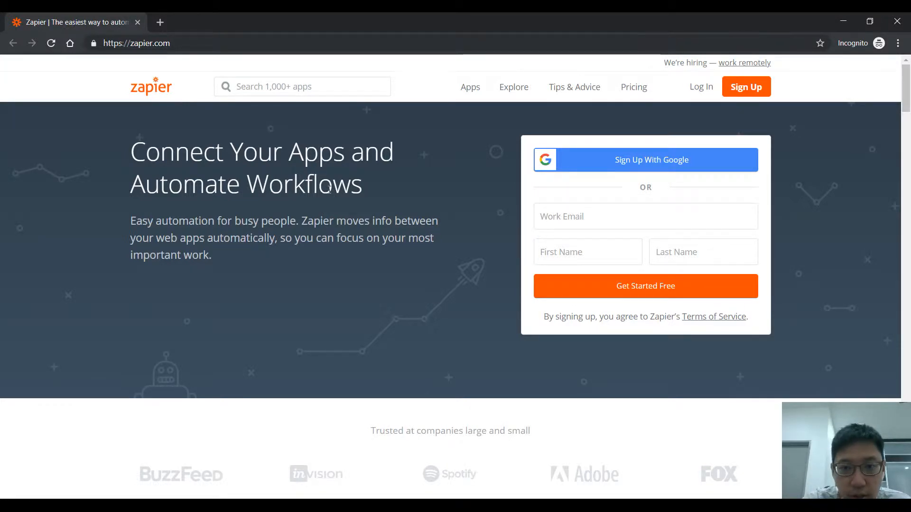
pyautogui.moveTo(161, 155); pyautogui.dragTo(379, 195)
pyautogui.click(374, 216)
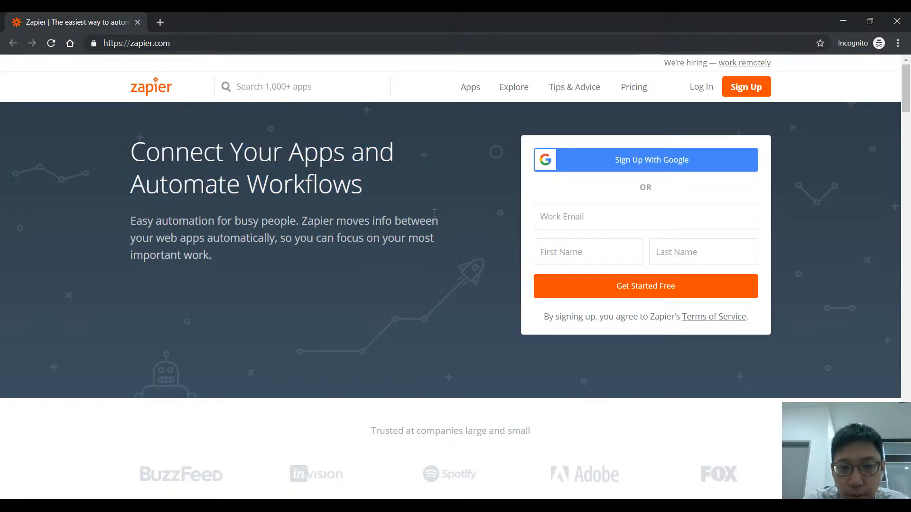
pyautogui.scroll(-8, 435, 214)
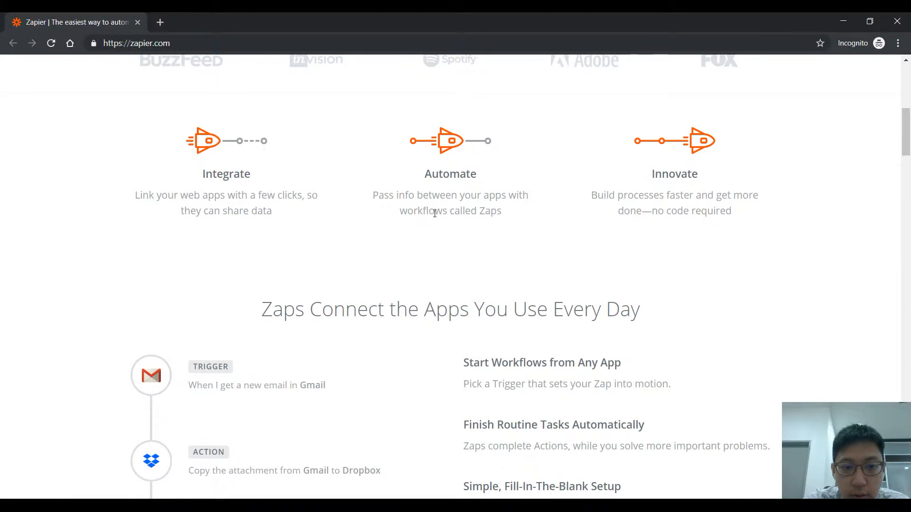
pyautogui.scroll(-5, 435, 213)
pyautogui.scroll(-7, 555, 243)
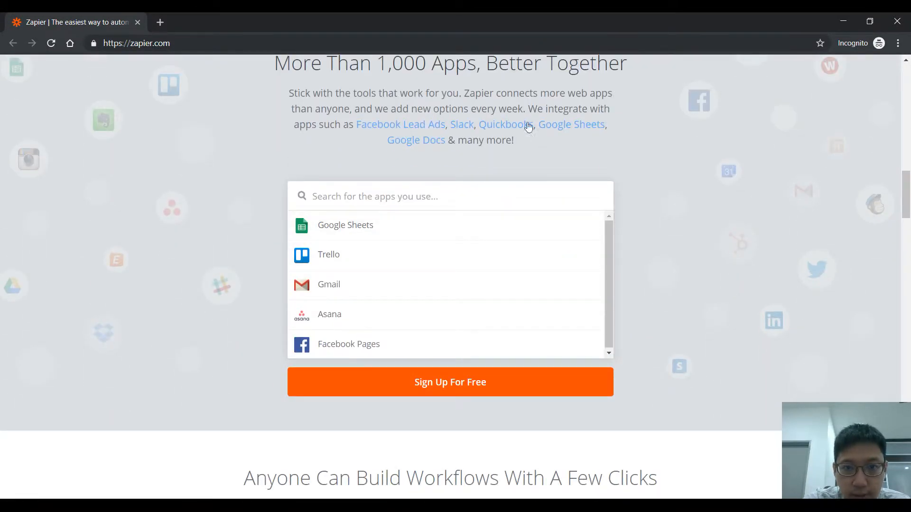
pyautogui.scroll(1, 560, 189)
pyautogui.scroll(-12, 779, 229)
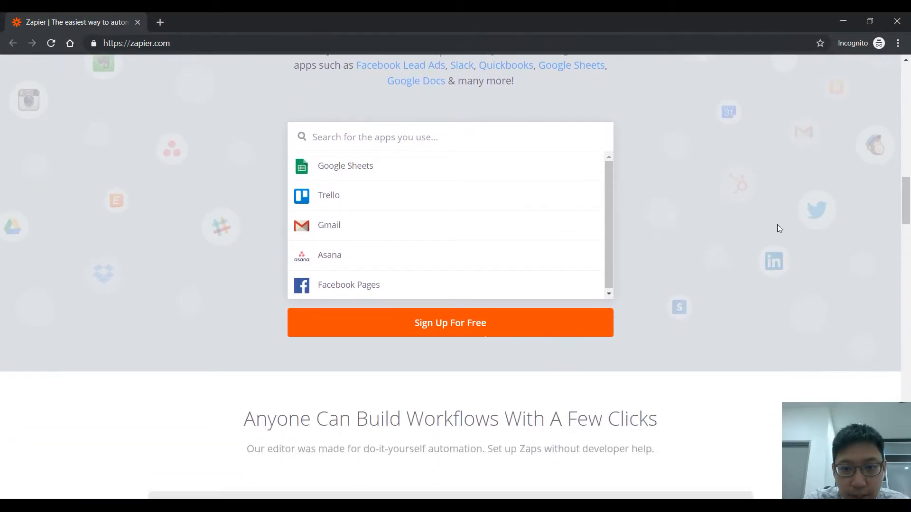
pyautogui.scroll(-11, 779, 229)
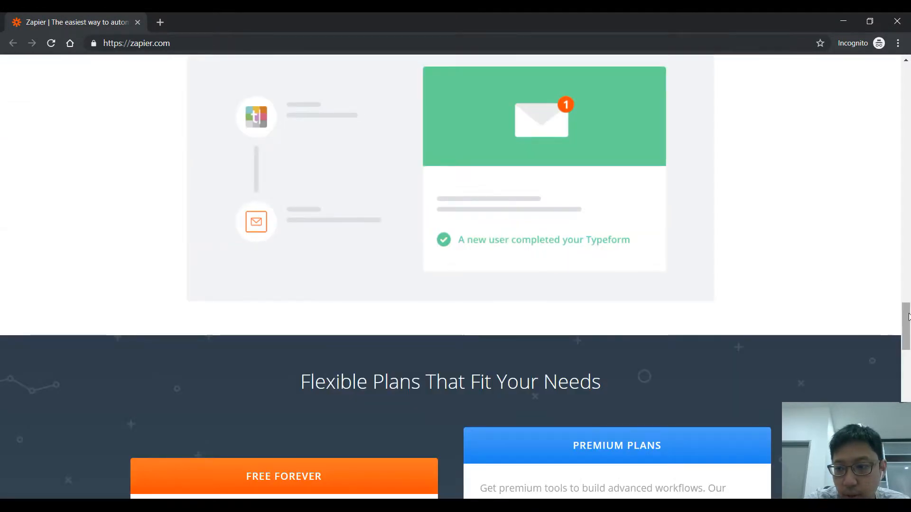
pyautogui.moveTo(907, 317); pyautogui.dragTo(907, 57)
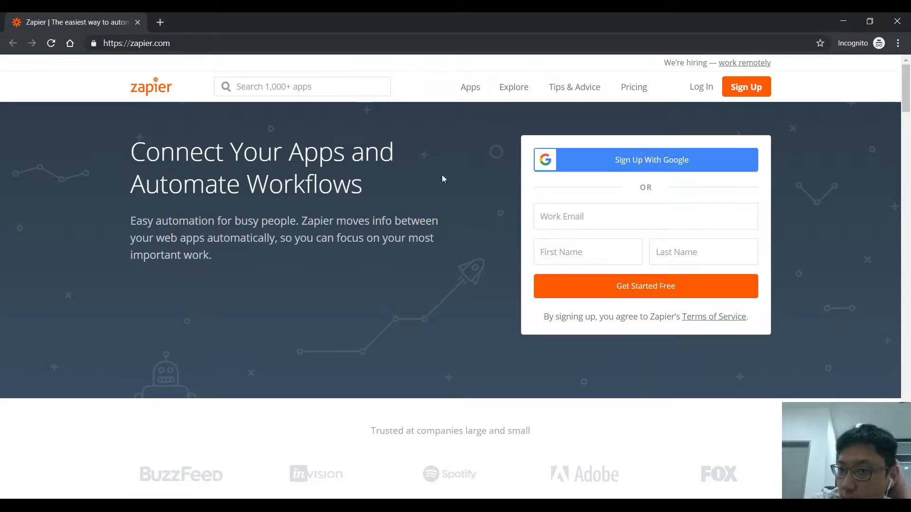
# Step: Open Zapier's pricing page and review the individual plans and the plan comparison table
pyautogui.click(624, 94)
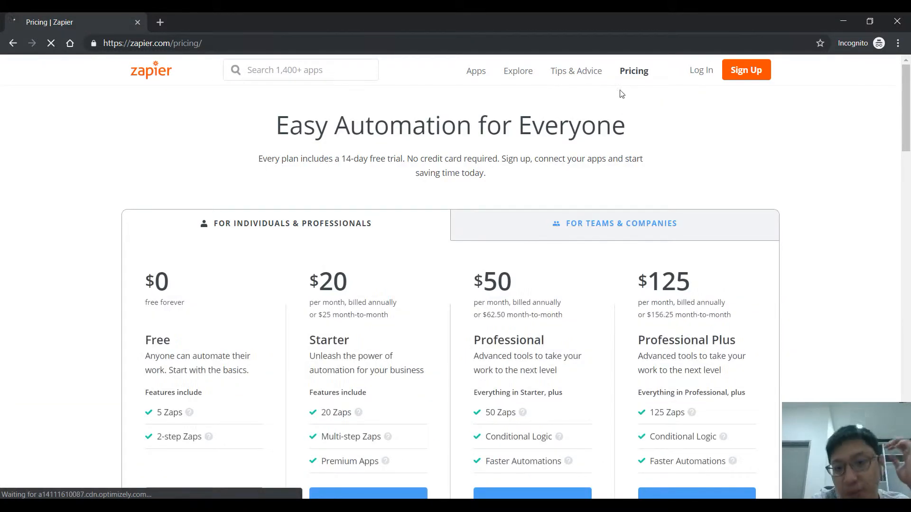
pyautogui.scroll(-1, 599, 184)
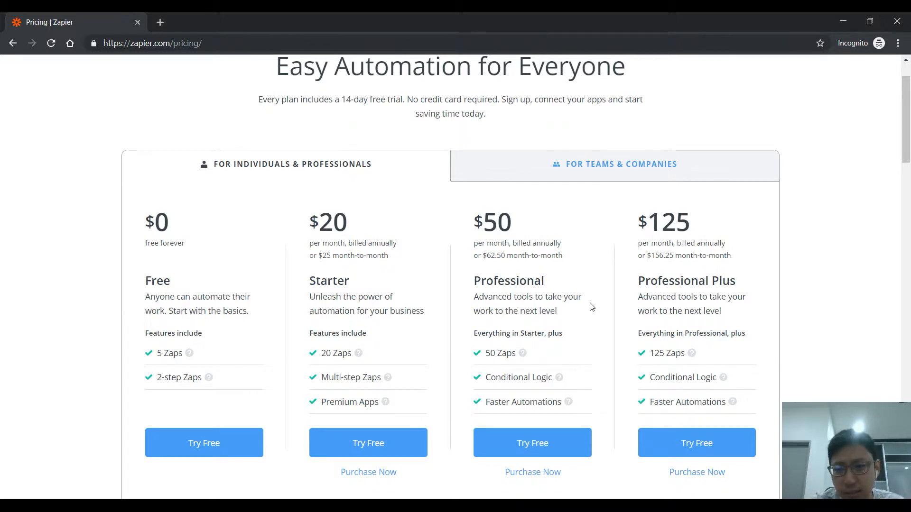
pyautogui.scroll(-3, 598, 294)
pyautogui.scroll(1, 605, 276)
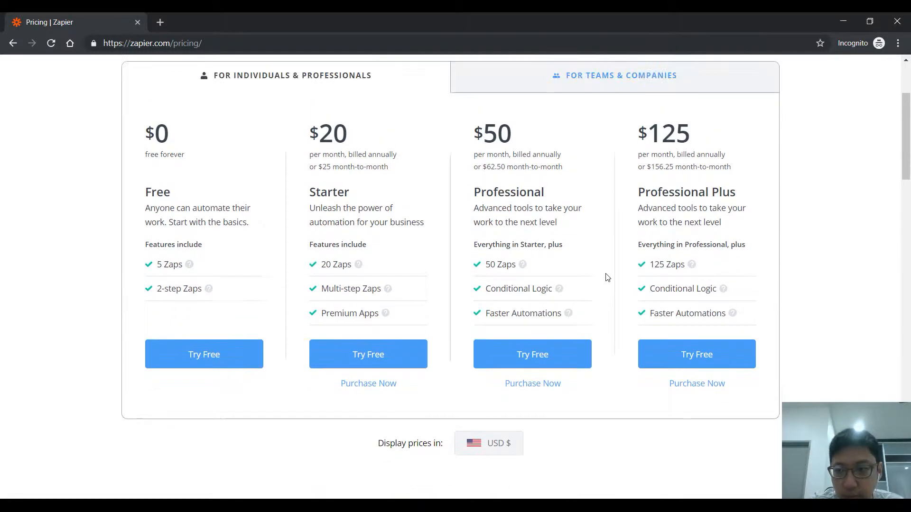
pyautogui.scroll(-5, 652, 263)
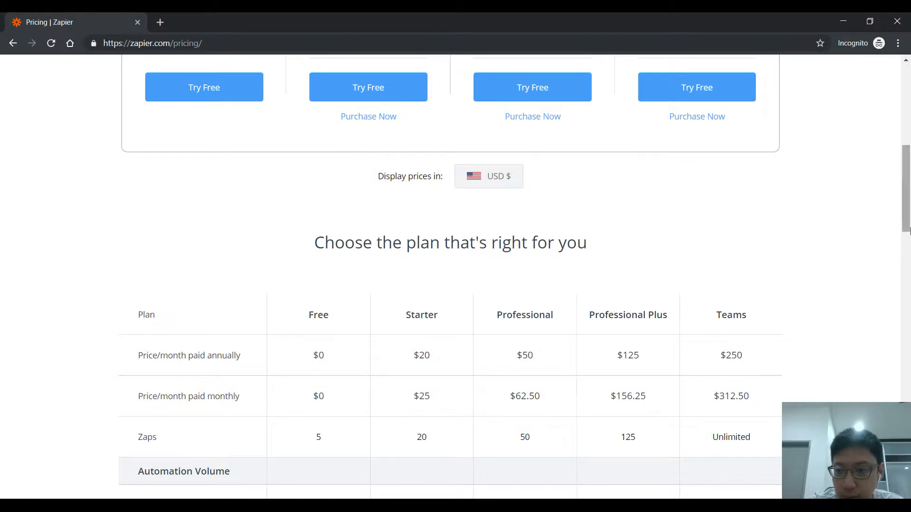
pyautogui.scroll(-15, 894, 345)
pyautogui.scroll(20, 895, 307)
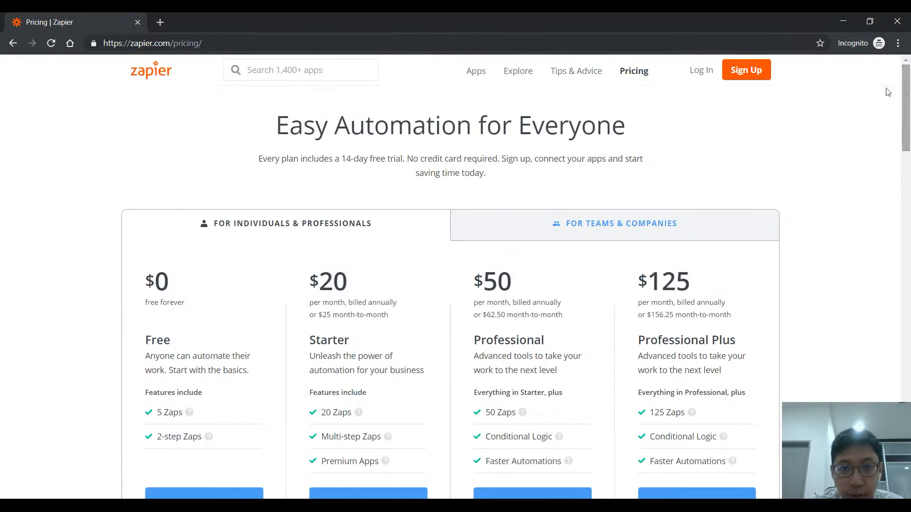
# Step: Switch to the signed-in browser window and review the Zapier dashboard, Facebook lead form, business leads spreadsheet and Gmail inbox
pyautogui.click(842, 23)
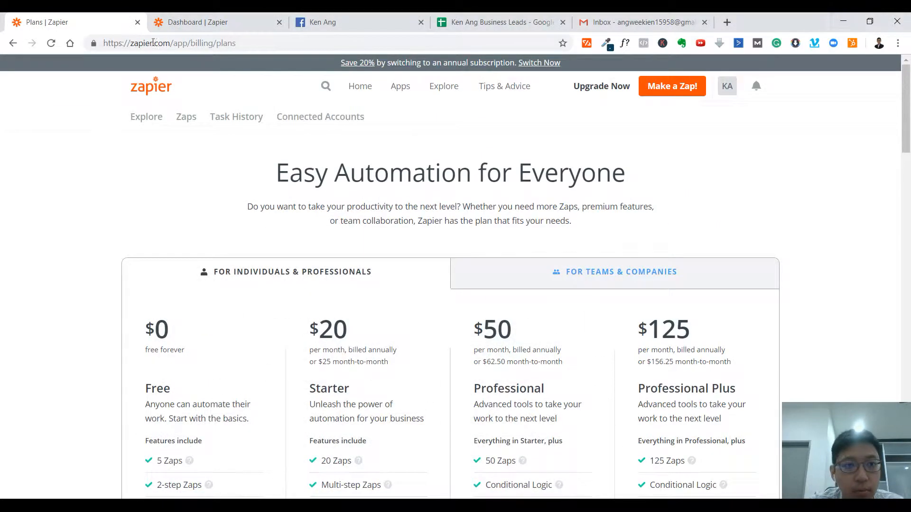
pyautogui.click(237, 22)
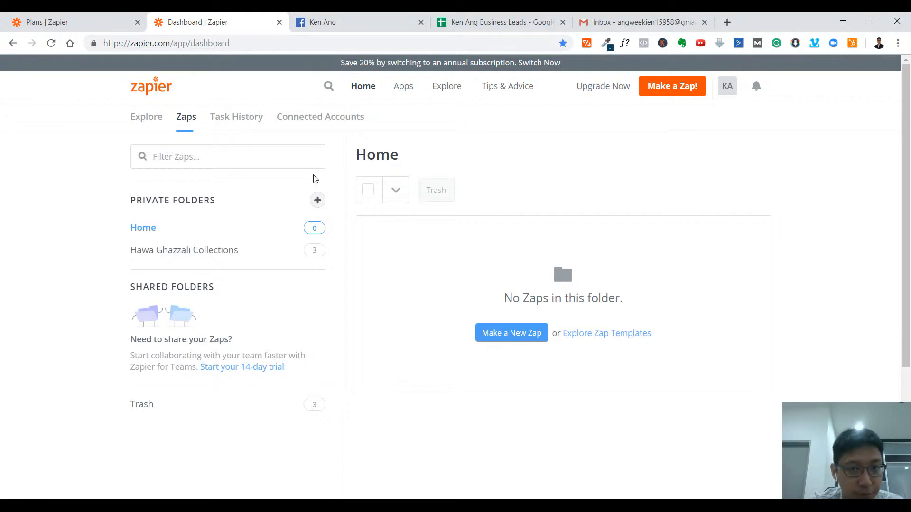
pyautogui.click(373, 17)
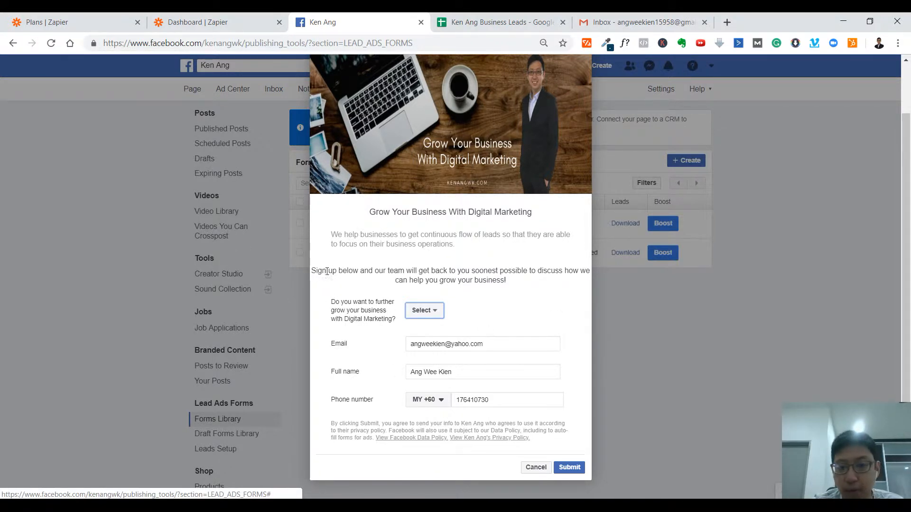
pyautogui.moveTo(312, 271); pyautogui.dragTo(540, 288)
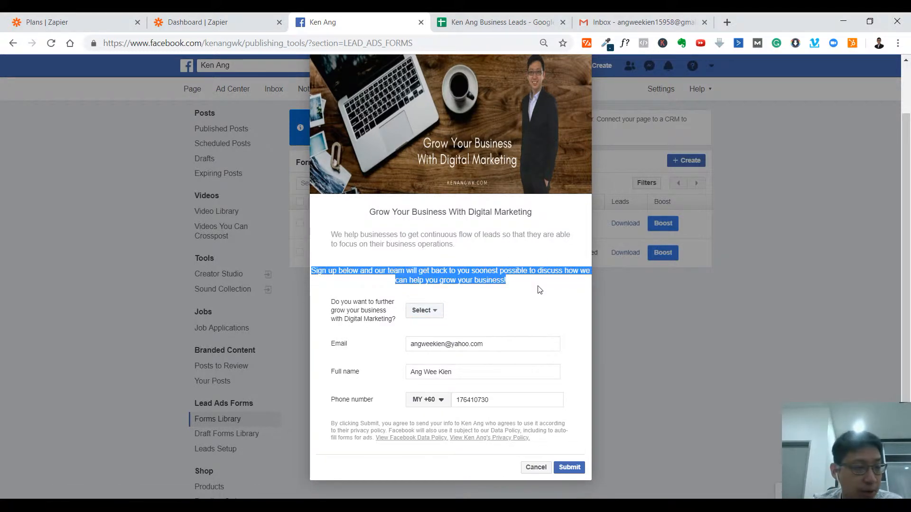
pyautogui.click(540, 290)
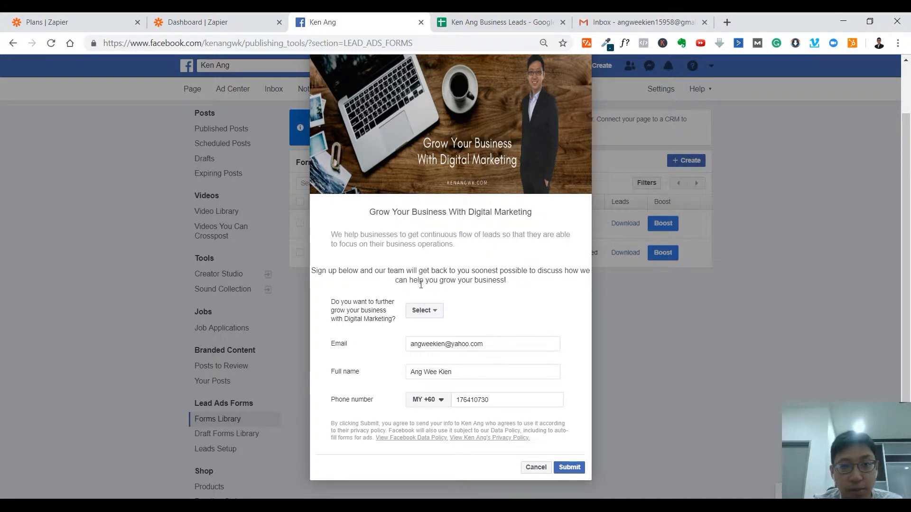
pyautogui.click(480, 18)
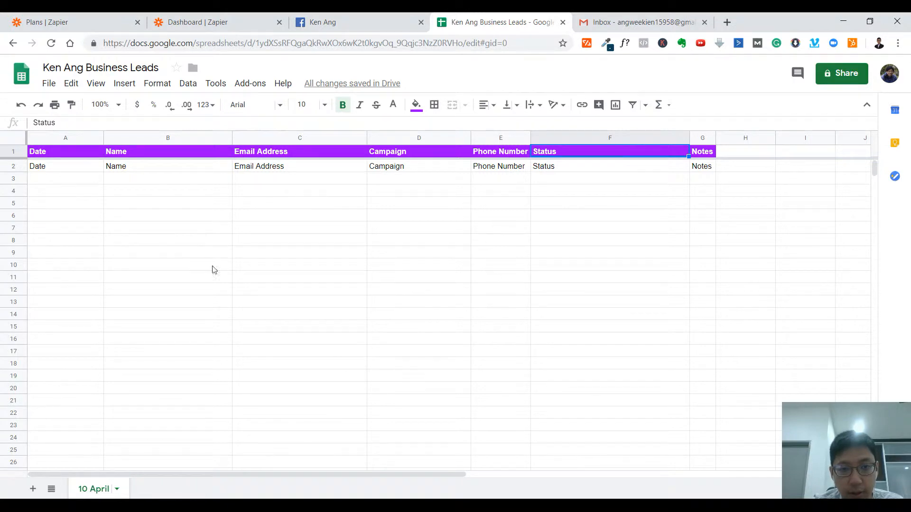
pyautogui.click(609, 19)
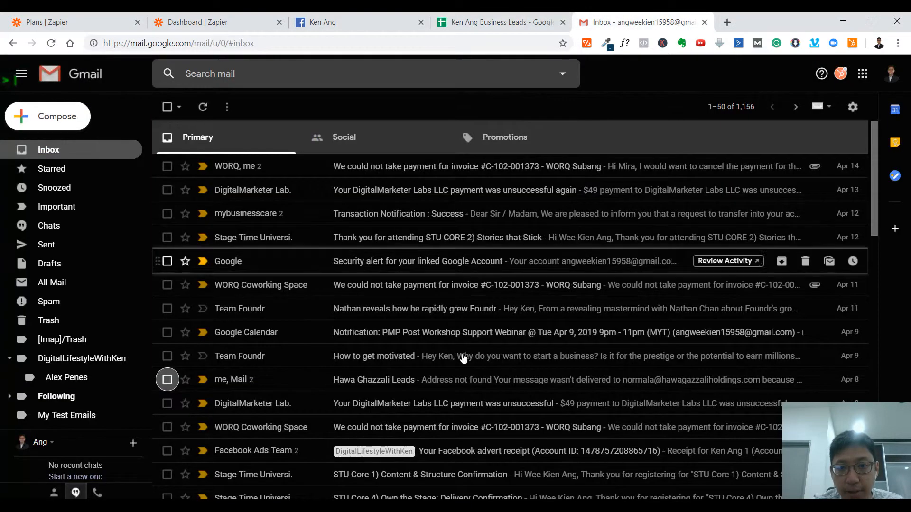
pyautogui.click(351, 19)
# Step: Create a new zap from the Zapier dashboard and name it with the Facebook page's name followed by "- FB Lead"
pyautogui.click(204, 22)
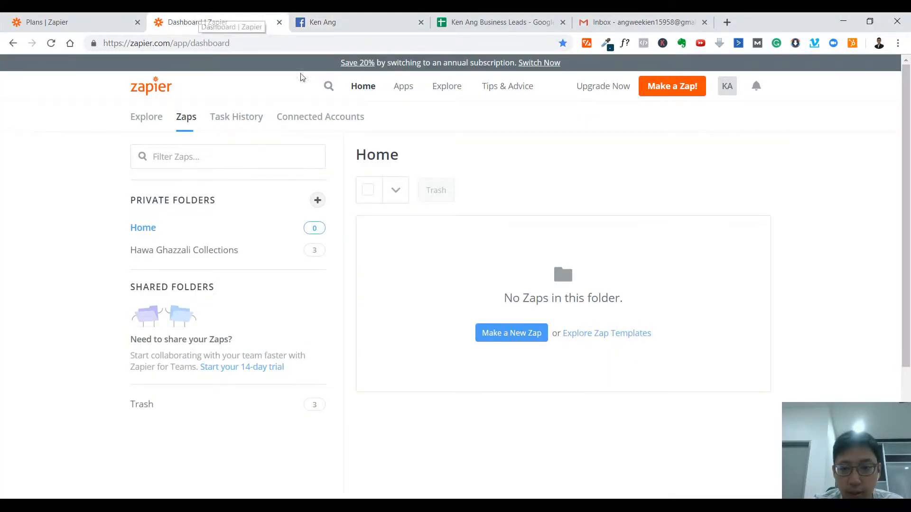
pyautogui.click(679, 93)
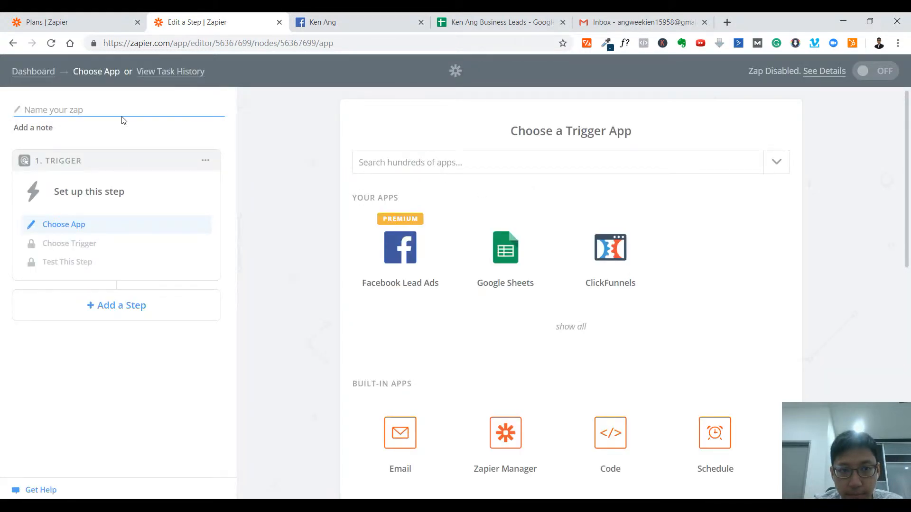
pyautogui.click(327, 22)
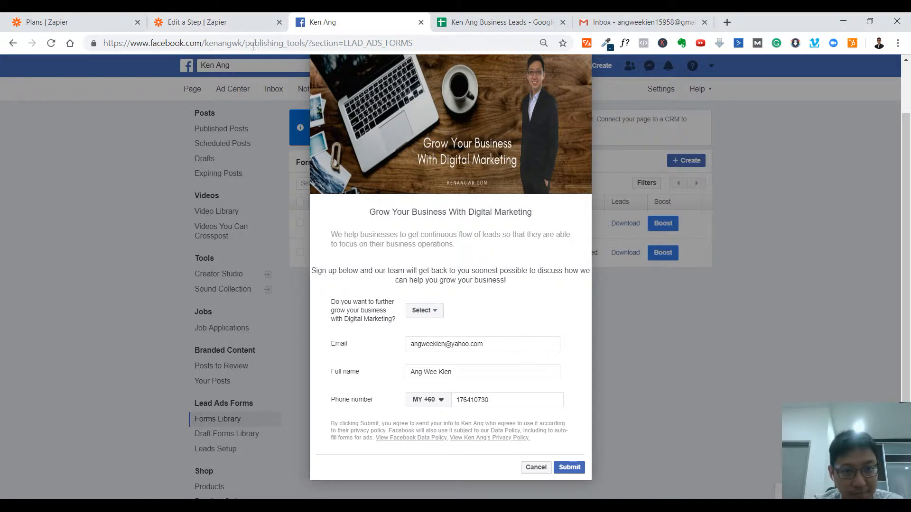
pyautogui.click(221, 14)
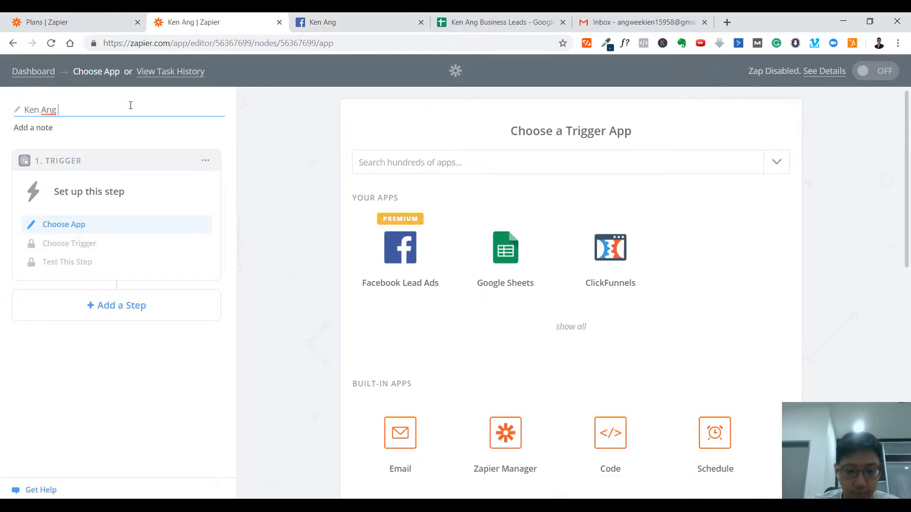
pyautogui.write(' - FB Lead')
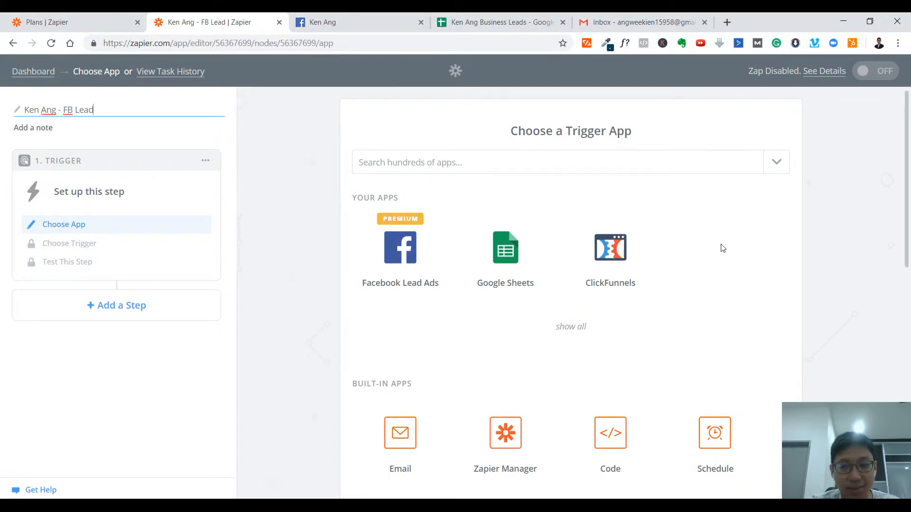
# Step: Set the trigger to Facebook Lead Ads with the New Lead event and the already connected Facebook account
pyautogui.scroll(-2, 721, 245)
pyautogui.scroll(2, 720, 243)
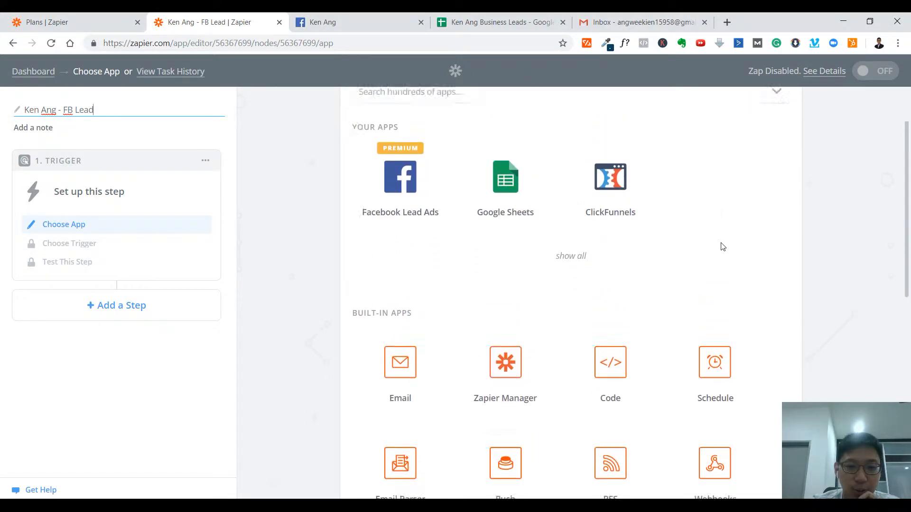
pyautogui.click(388, 259)
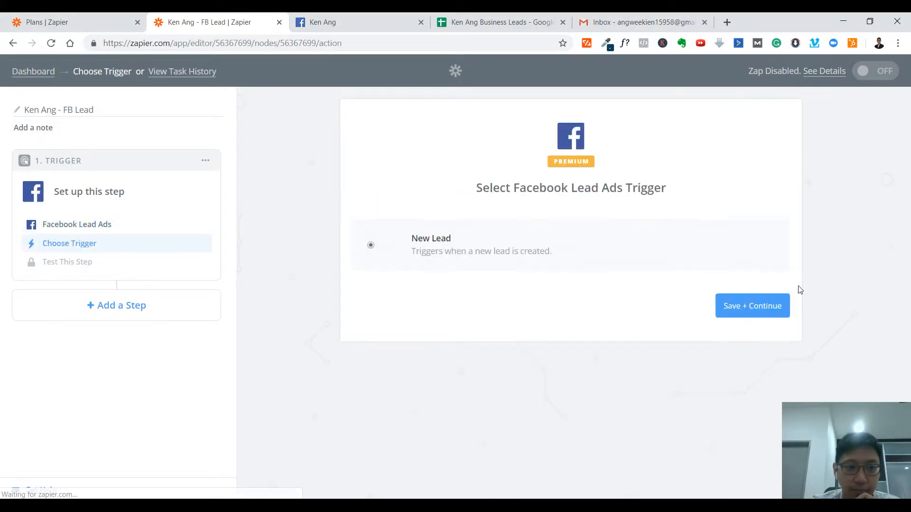
pyautogui.click(785, 303)
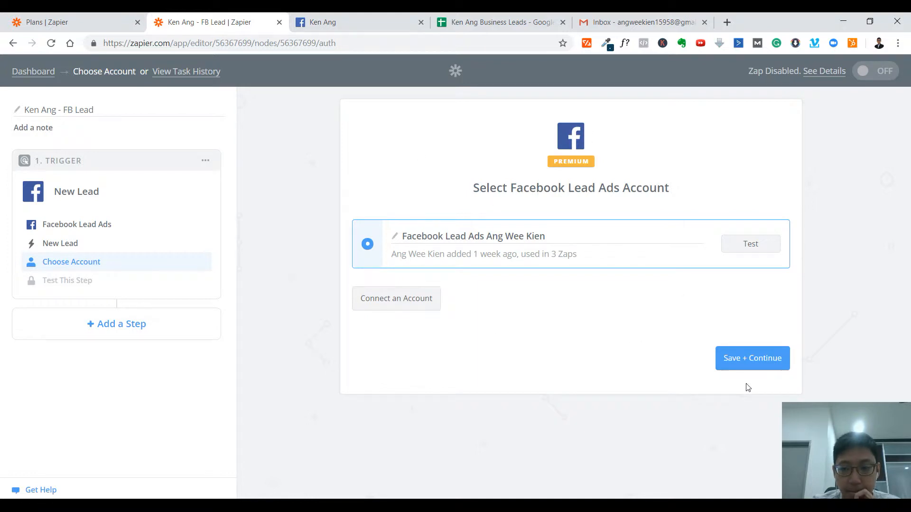
pyautogui.click(760, 364)
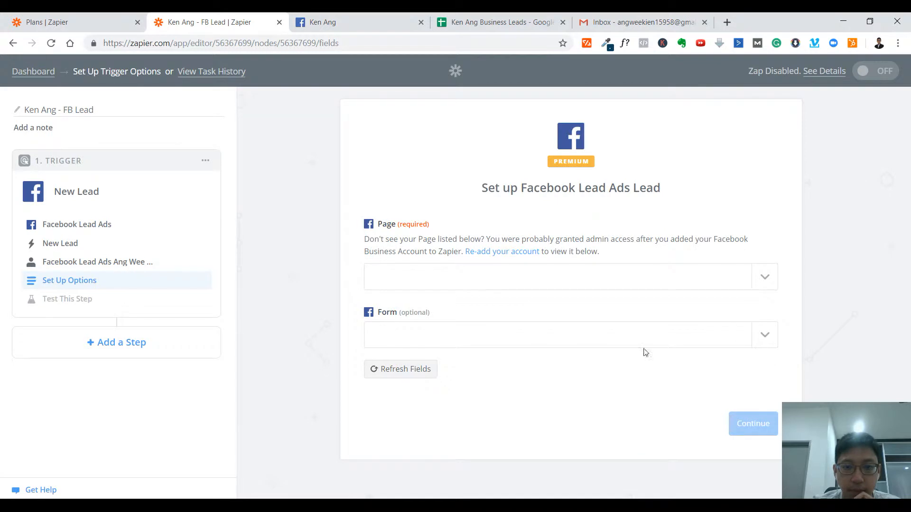
# Step: Set the trigger's page to the business owner's Facebook page and its form to Digital Marketing Interest, and continue to the sample test
pyautogui.click(765, 277)
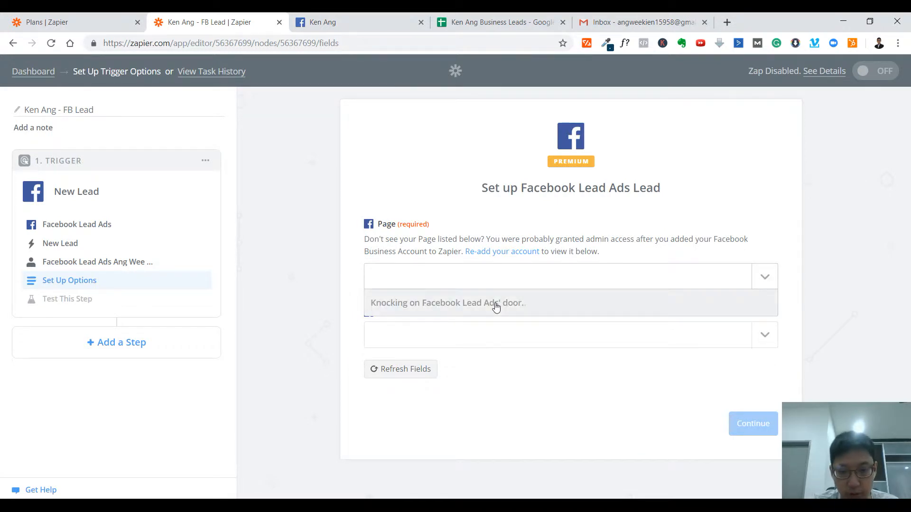
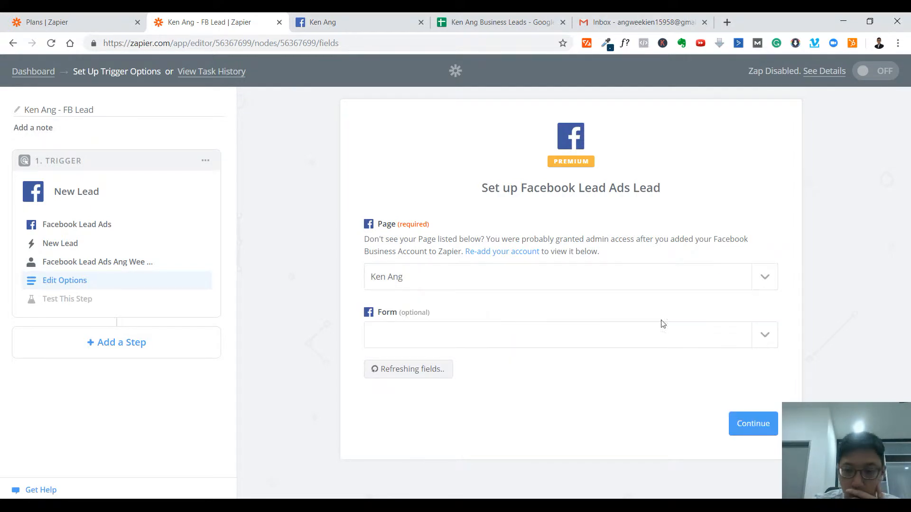
pyautogui.click(763, 335)
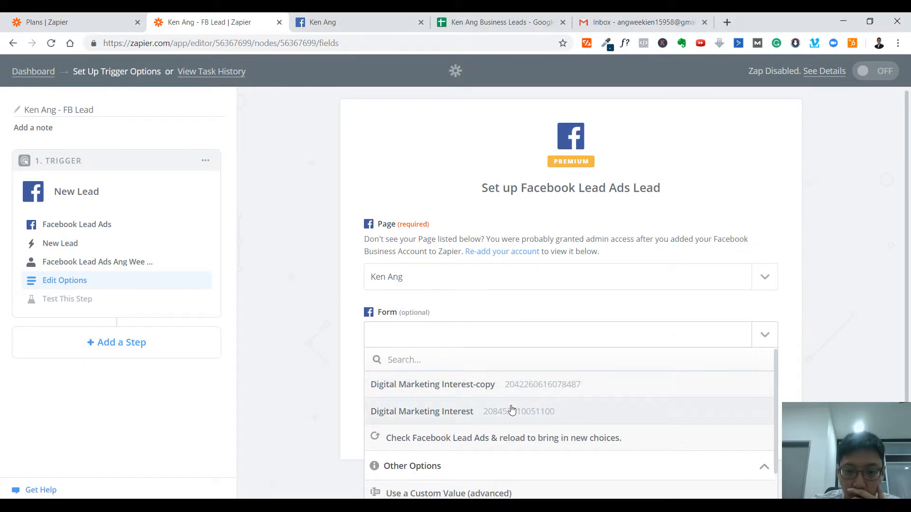
pyautogui.click(511, 411)
pyautogui.click(379, 12)
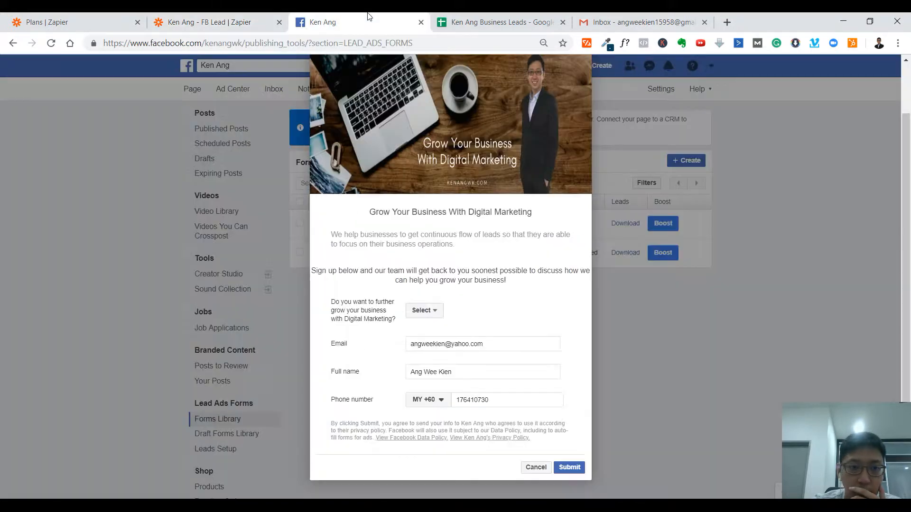
pyautogui.click(204, 22)
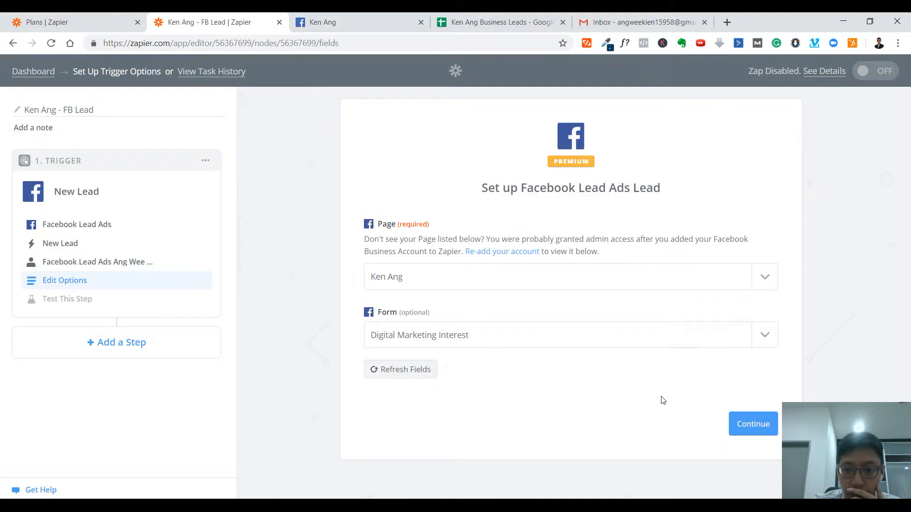
pyautogui.click(748, 425)
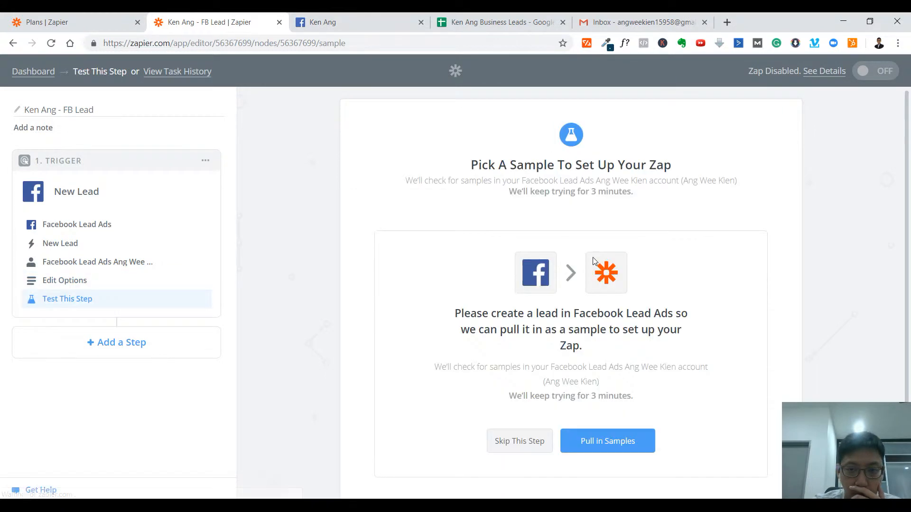
# Step: Pull in a sample lead for the Facebook Lead Ads trigger
pyautogui.scroll(-1, 830, 315)
pyautogui.click(623, 374)
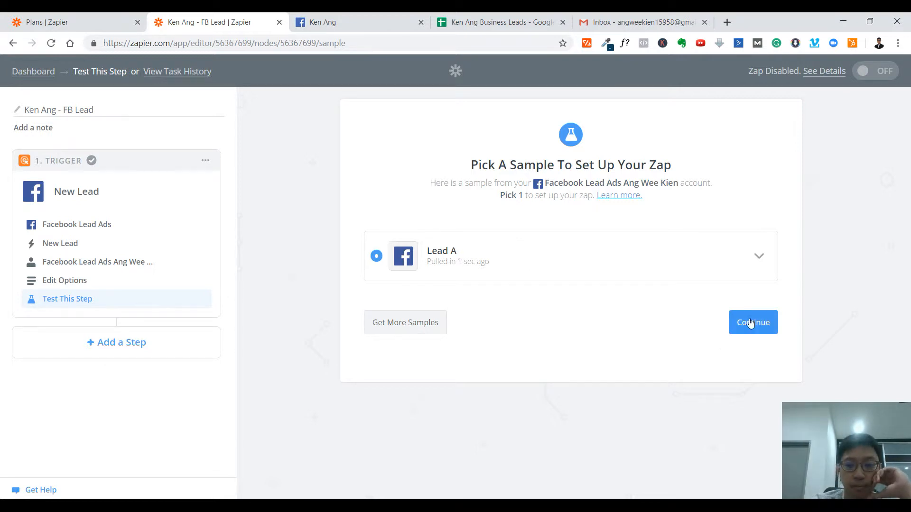
# Step: Reopen the preview of the Digital Marketing Interest form on Facebook, review its fields, and return to the zap editor
pyautogui.click(343, 19)
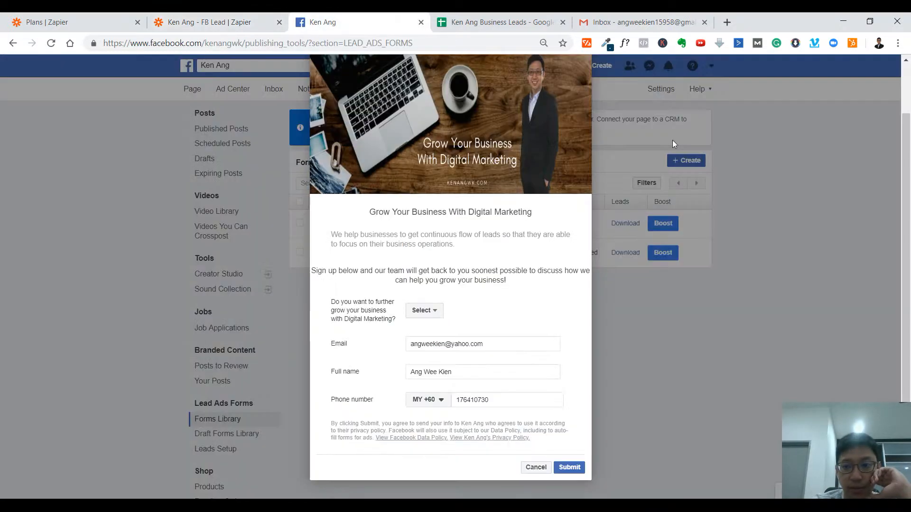
pyautogui.click(535, 467)
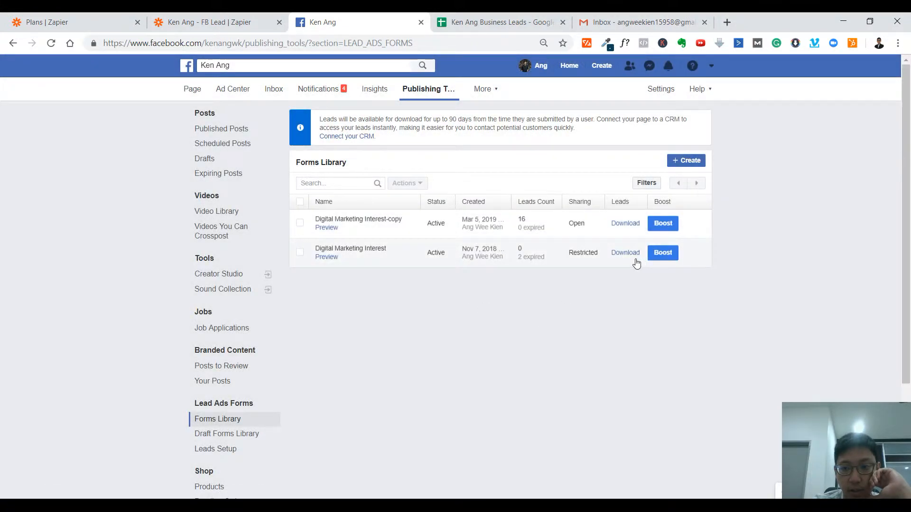
pyautogui.click(328, 258)
pyautogui.scroll(-2, 522, 356)
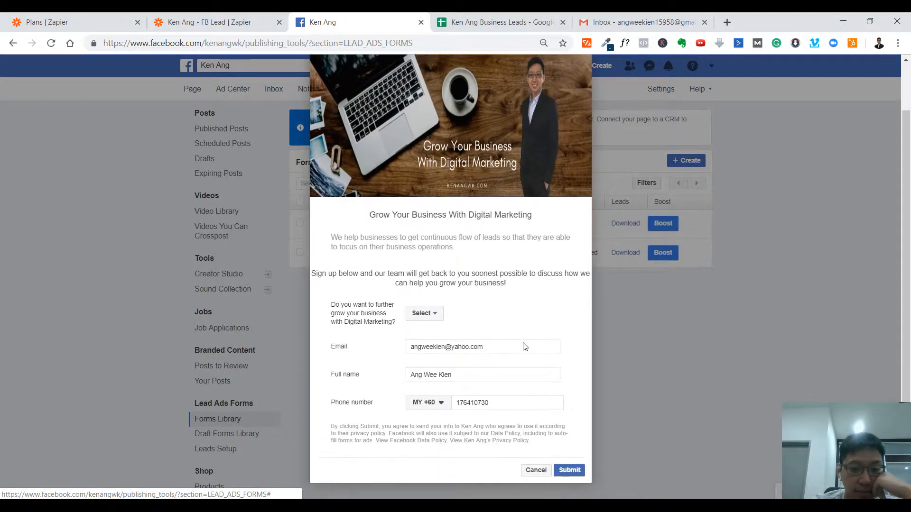
pyautogui.click(239, 19)
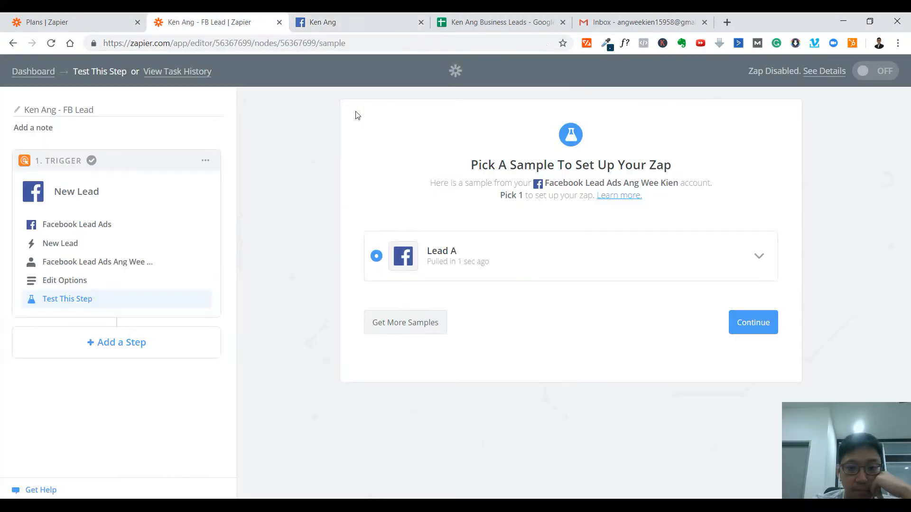
# Step: Accept the Lead A sample and add an action step that uses Google Sheets
pyautogui.click(733, 327)
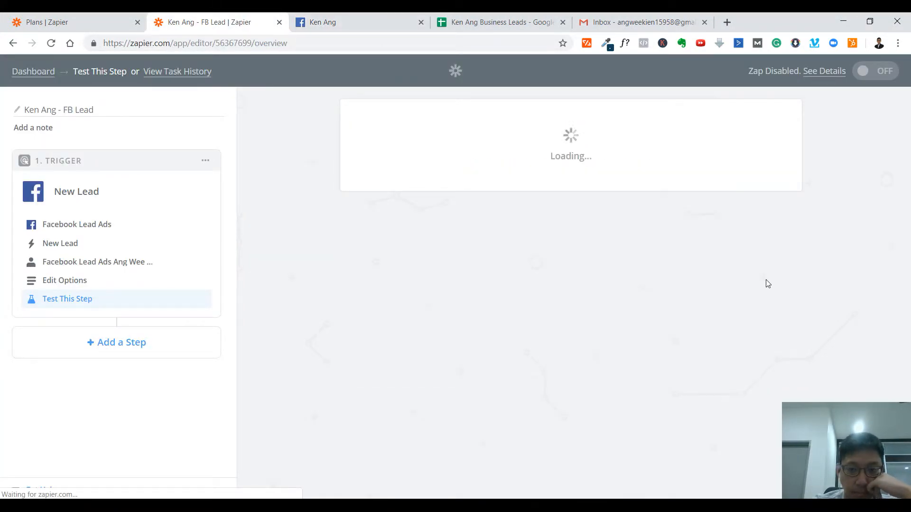
pyautogui.click(565, 198)
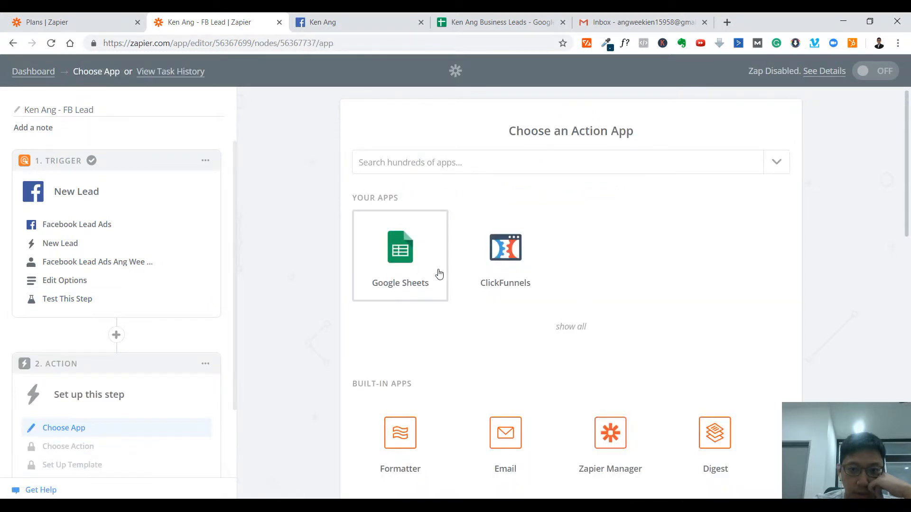
pyautogui.click(424, 277)
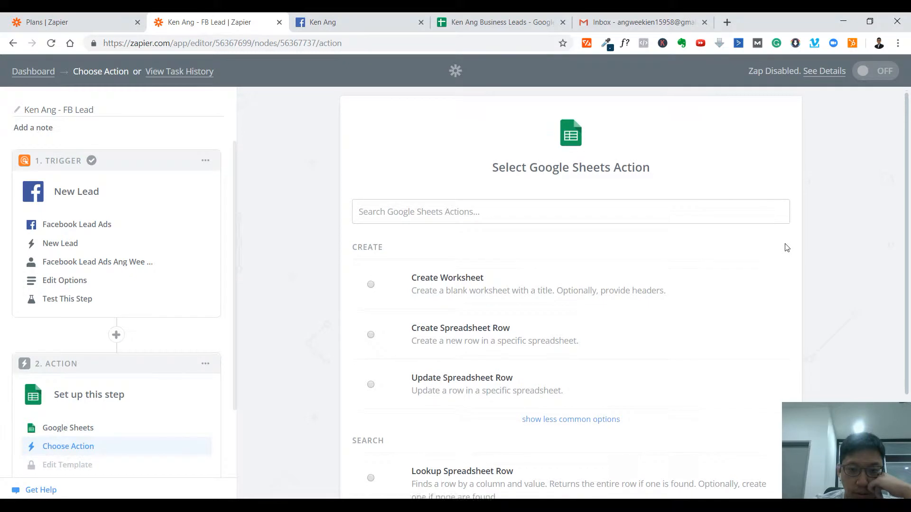
# Step: Set the Google Sheets action to Create Spreadsheet Row and use the already connected Google Sheets account
pyautogui.scroll(-3, 514, 235)
pyautogui.click(448, 222)
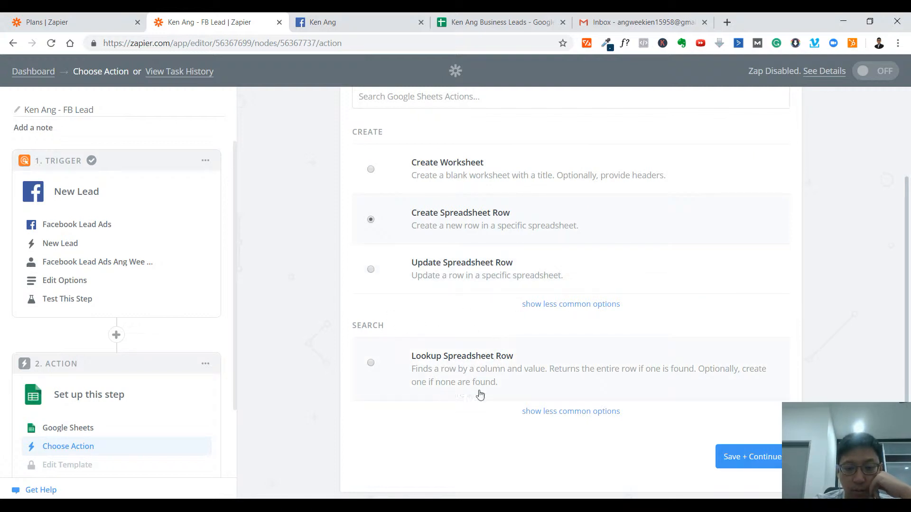
pyautogui.click(570, 306)
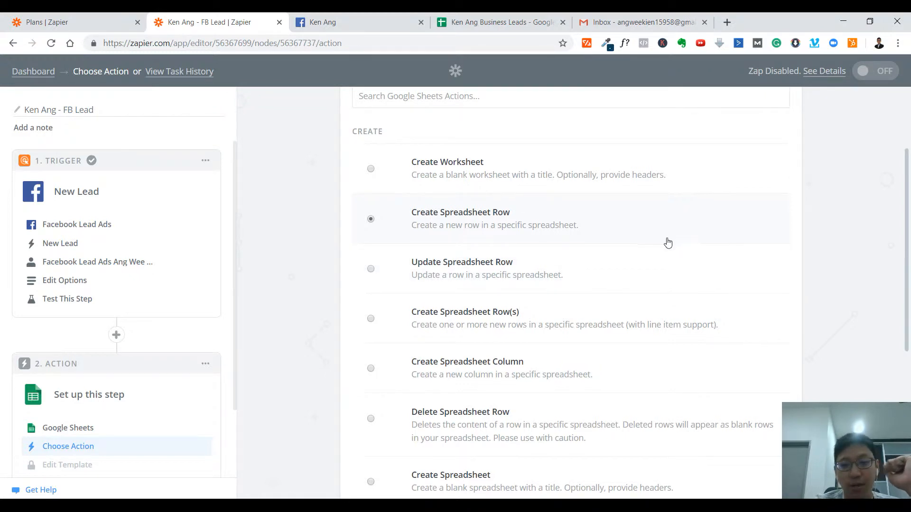
pyautogui.scroll(-6, 670, 238)
pyautogui.scroll(9, 668, 242)
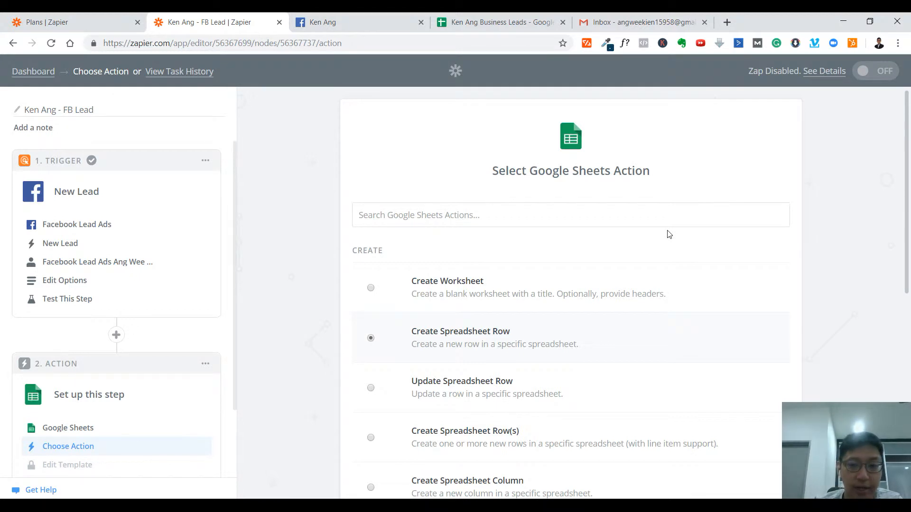
pyautogui.scroll(-10, 671, 250)
pyautogui.click(764, 434)
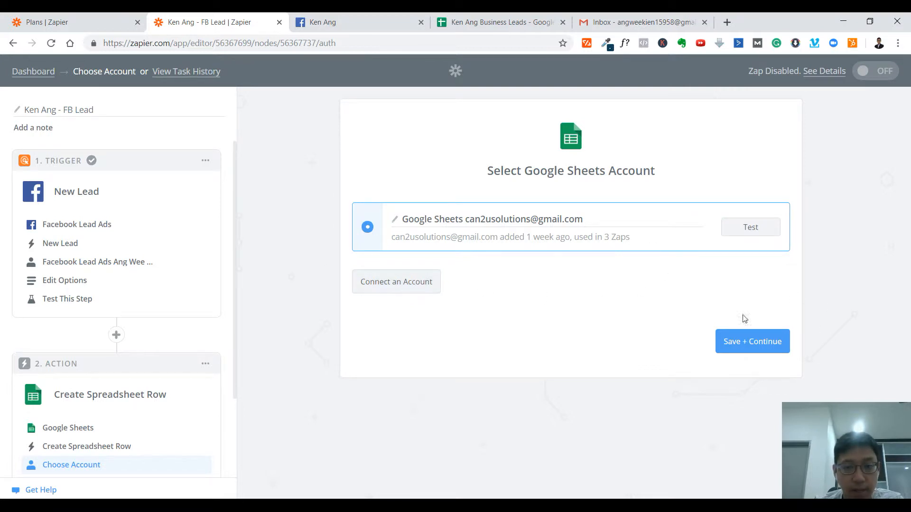
pyautogui.click(750, 342)
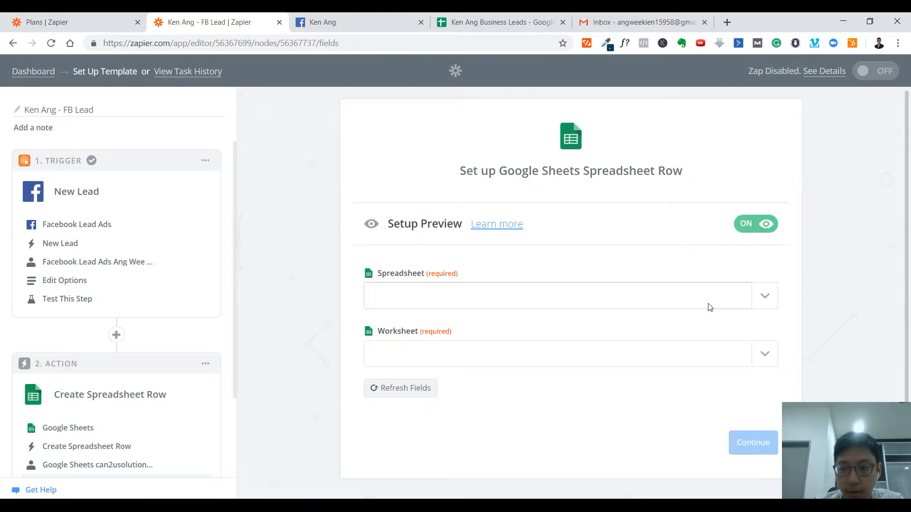
# Step: Set the action's spreadsheet to the business owner's Business Leads file and its worksheet to 10 April
pyautogui.click(759, 295)
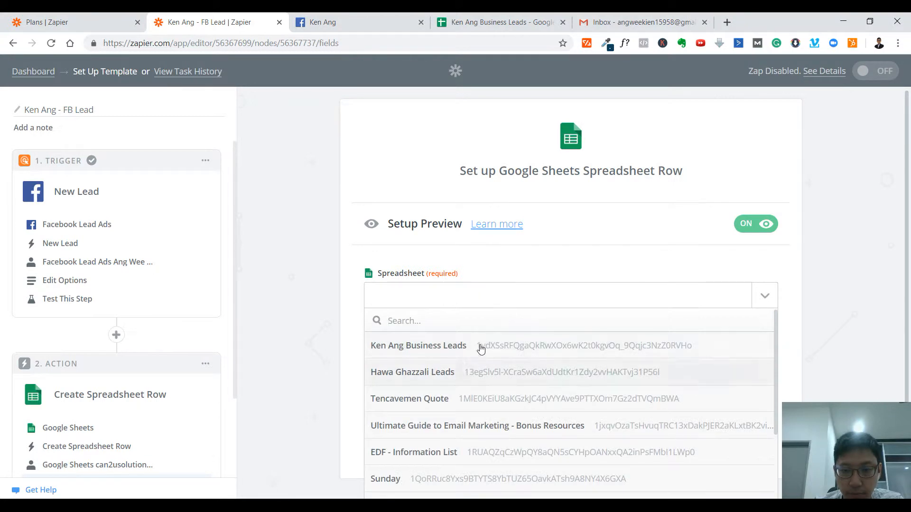
pyautogui.click(488, 342)
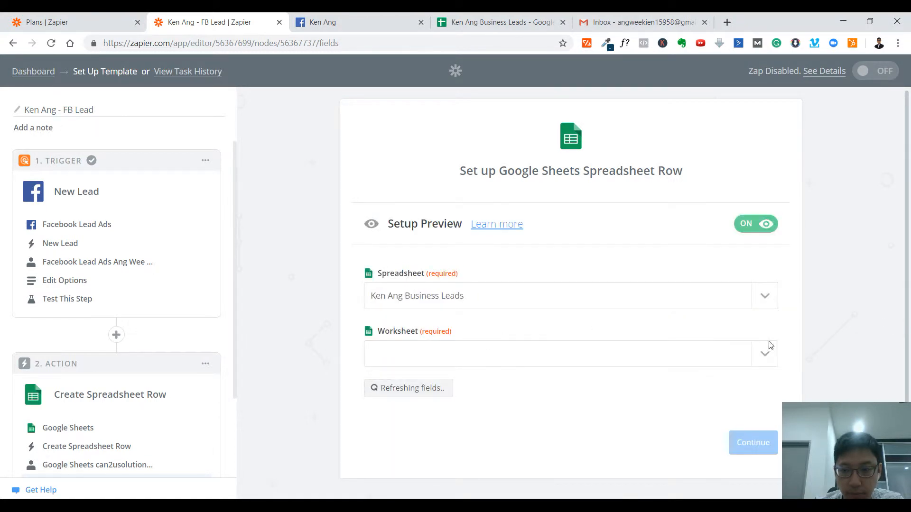
pyautogui.click(764, 355)
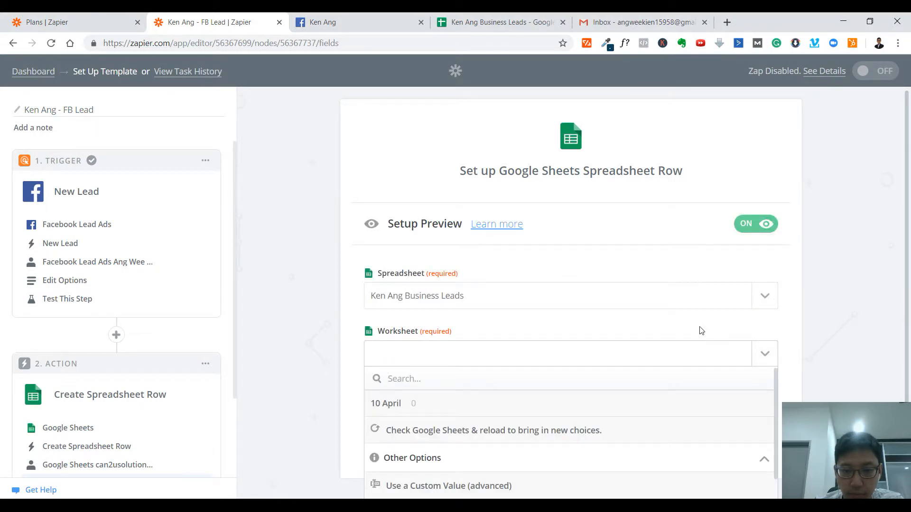
pyautogui.click(433, 408)
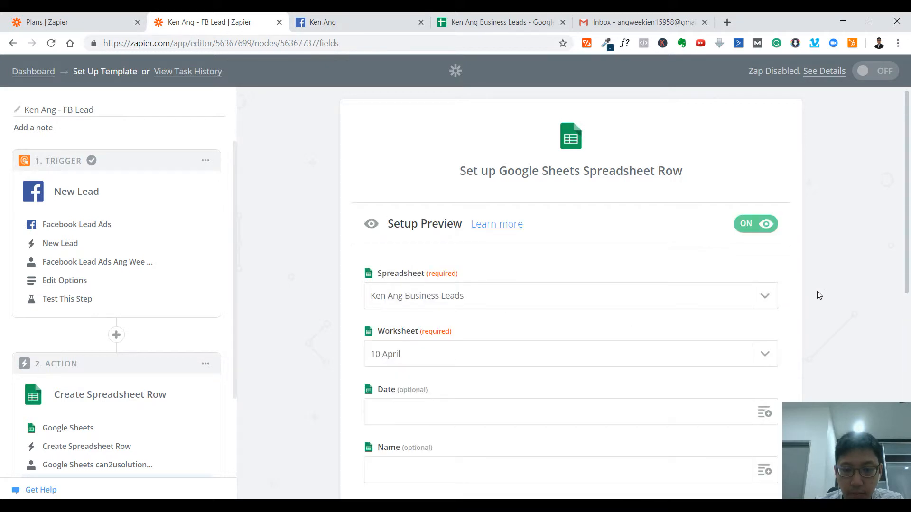
# Step: Map the spreadsheet row's Date field to the new lead's Created Time
pyautogui.scroll(-2, 481, 370)
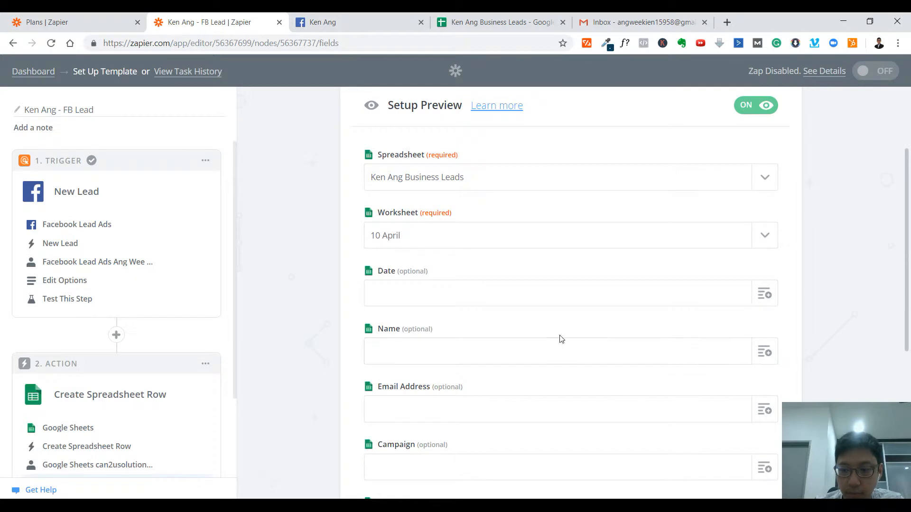
pyautogui.click(764, 293)
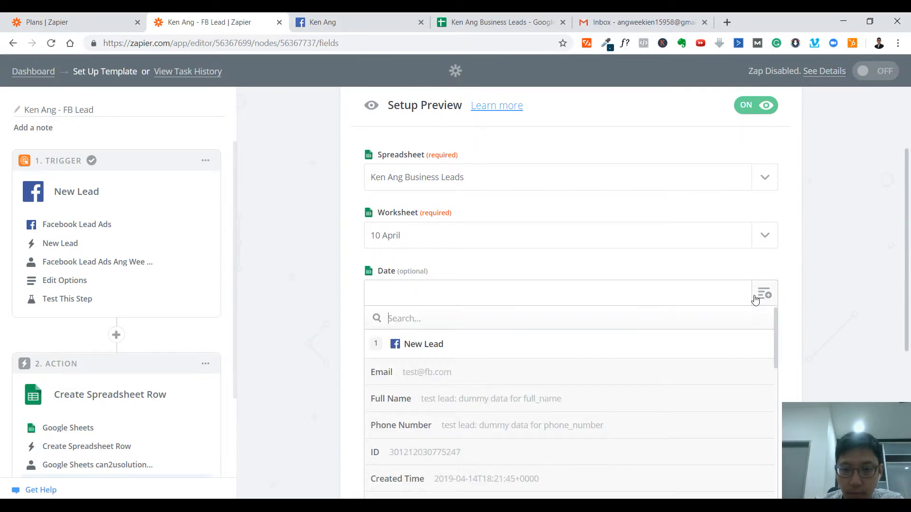
pyautogui.scroll(-2, 530, 311)
pyautogui.scroll(1, 482, 310)
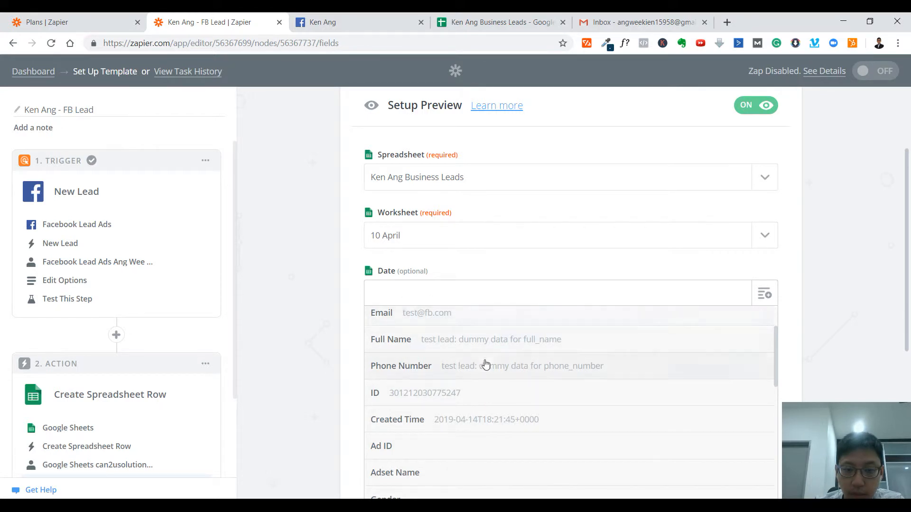
pyautogui.scroll(1, 485, 364)
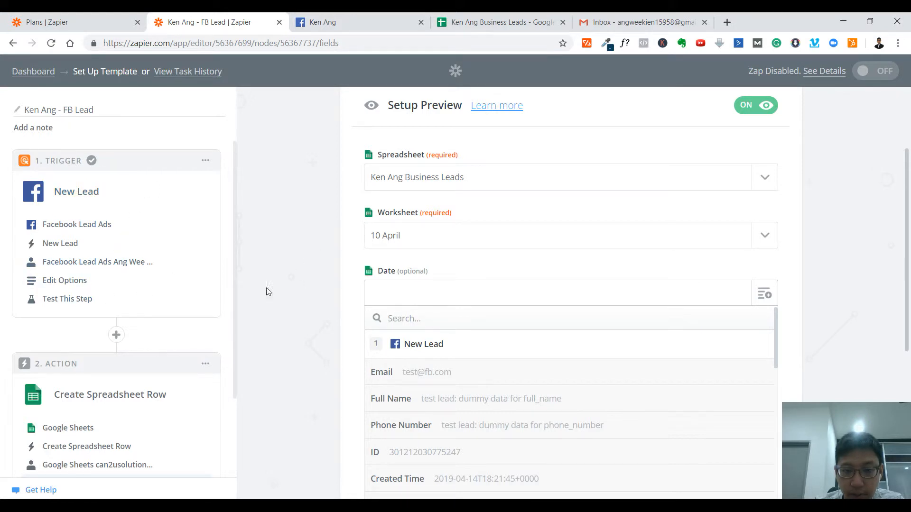
pyautogui.moveTo(906, 166); pyautogui.dragTo(905, 229)
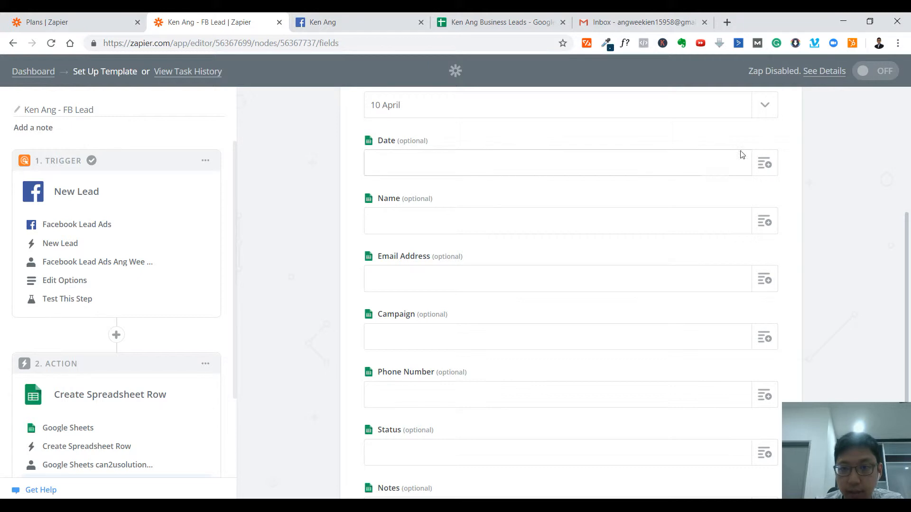
pyautogui.click(753, 164)
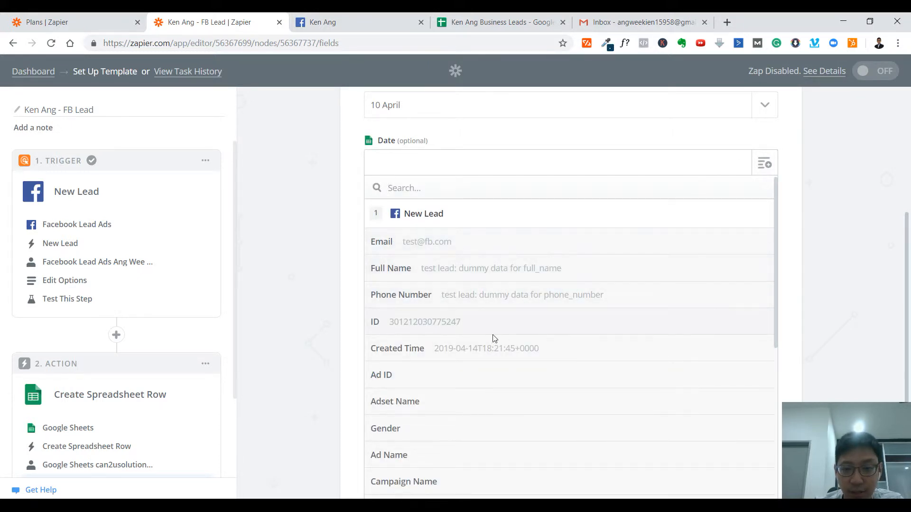
pyautogui.click(582, 356)
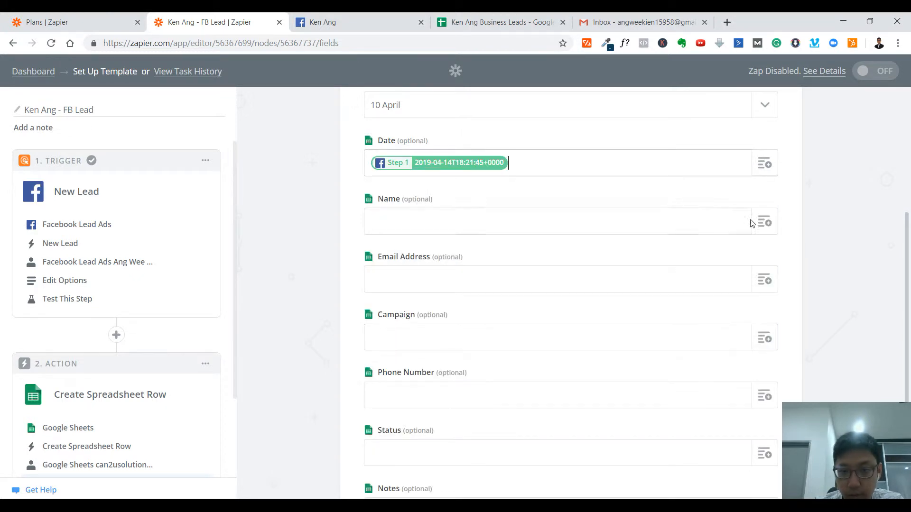
# Step: Map the Name, Email Address and Phone Number fields to the lead's Full Name, Email and Phone Number
pyautogui.click(764, 221)
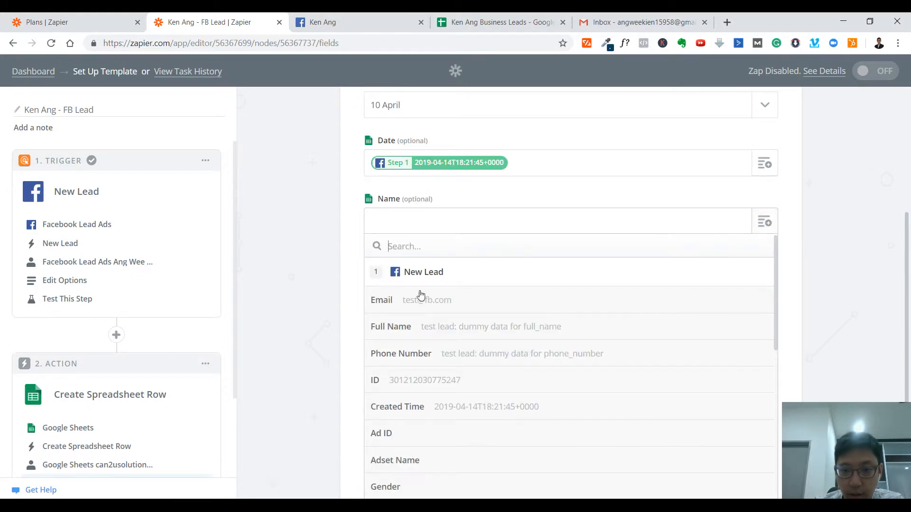
pyautogui.click(508, 328)
pyautogui.click(771, 286)
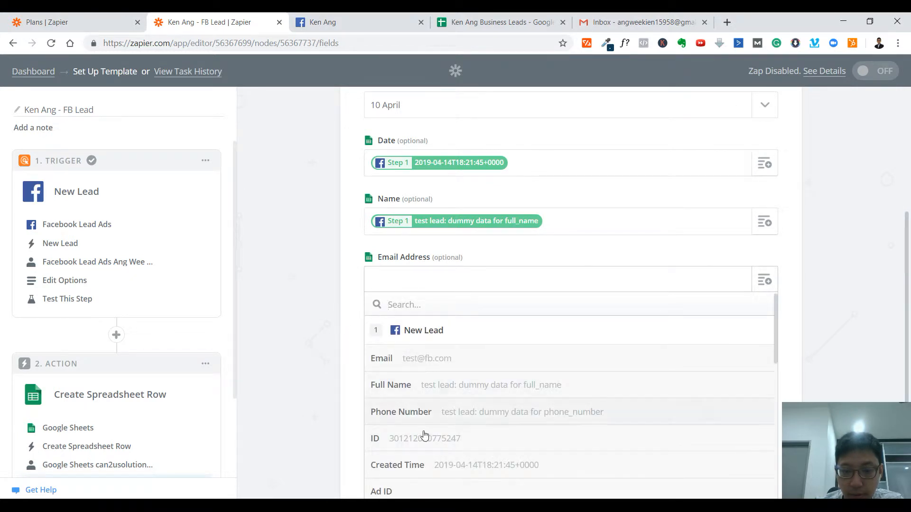
pyautogui.click(447, 359)
pyautogui.click(766, 400)
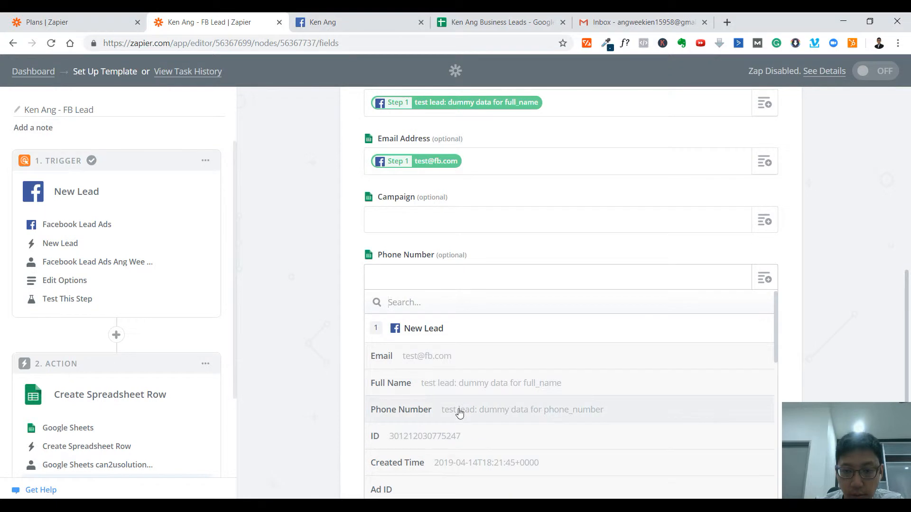
pyautogui.click(459, 412)
# Step: Fill the spreadsheet row's Campaign field with the matching campaign data from the new lead
pyautogui.click(711, 224)
pyautogui.scroll(-2, 509, 382)
pyautogui.scroll(-5, 509, 382)
pyautogui.click(429, 247)
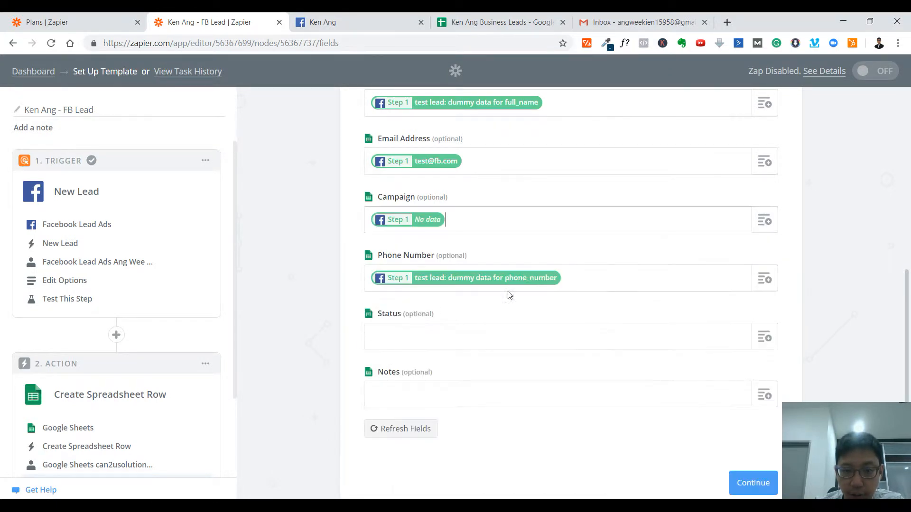
# Step: Continue to the action's test stage and send a test row to Google Sheets
pyautogui.click(753, 483)
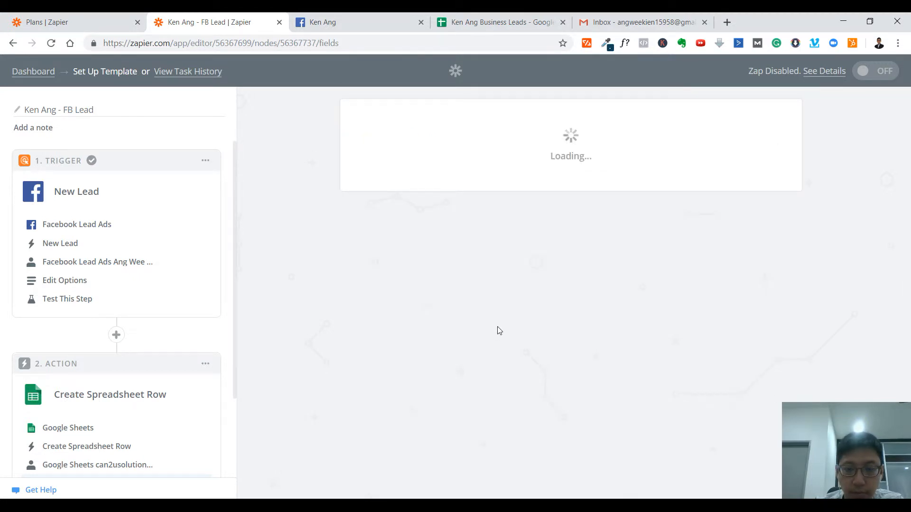
pyautogui.scroll(-8, 498, 330)
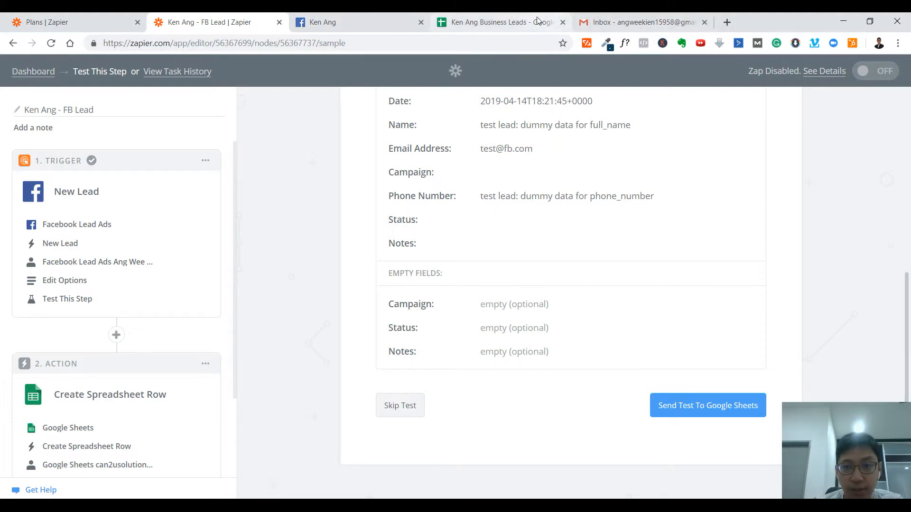
pyautogui.click(724, 406)
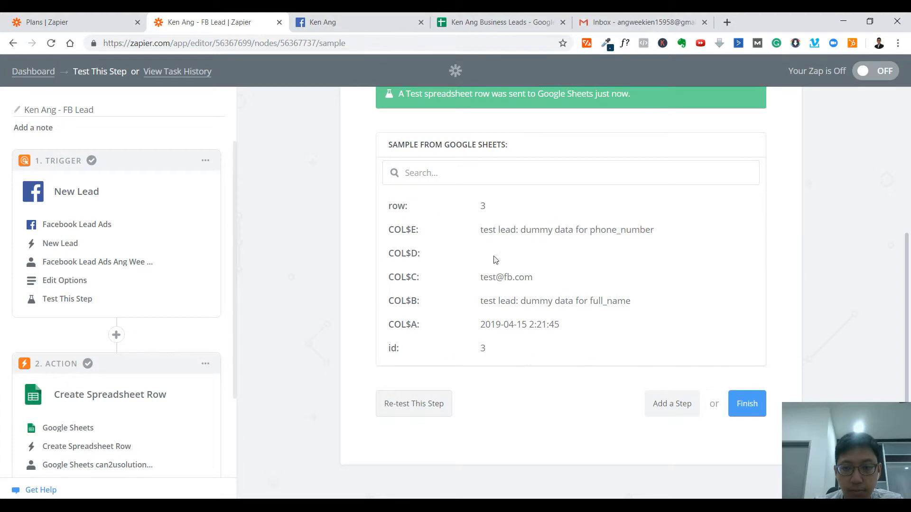
# Step: Check the test lead in row 3 of the business leads spreadsheet against the fields of the Facebook lead form
pyautogui.click(500, 19)
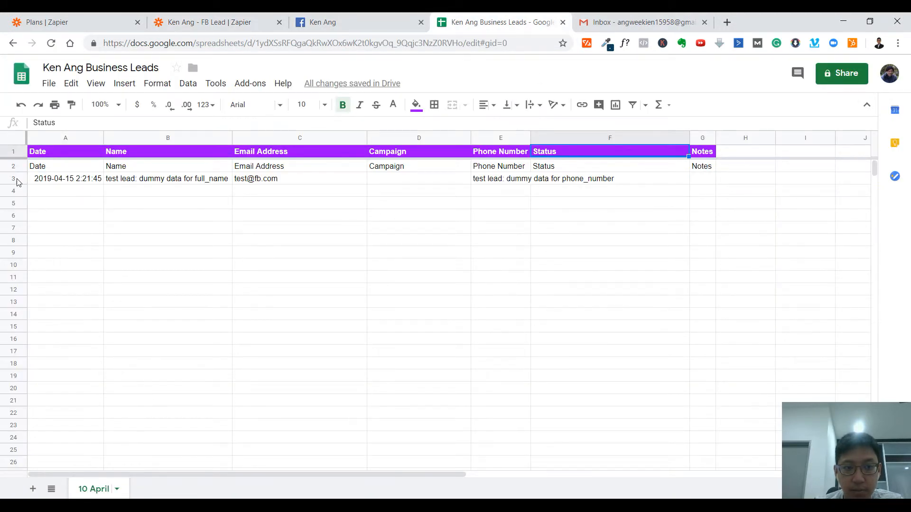
pyautogui.click(13, 179)
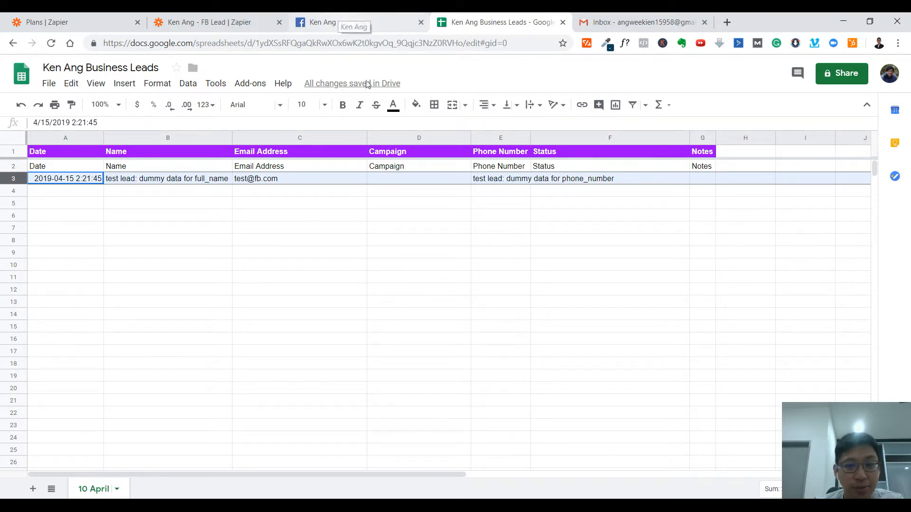
pyautogui.click(341, 15)
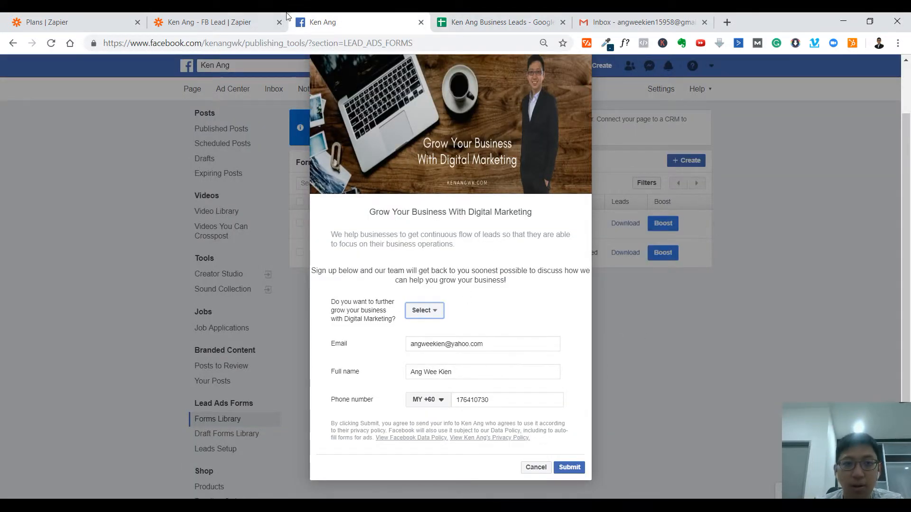
pyautogui.click(501, 22)
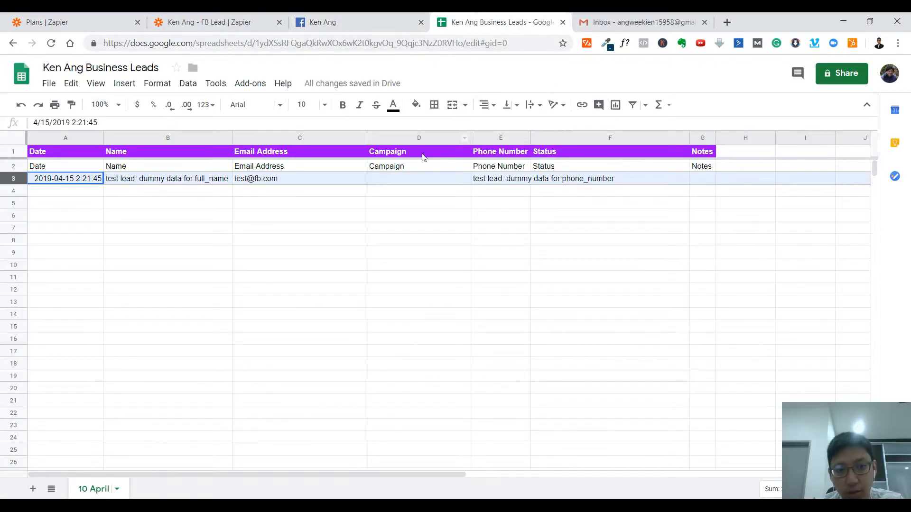
# Step: Compare the Google Sheets test sample with the Facebook lead form and the row in the leads spreadsheet
pyautogui.click(237, 20)
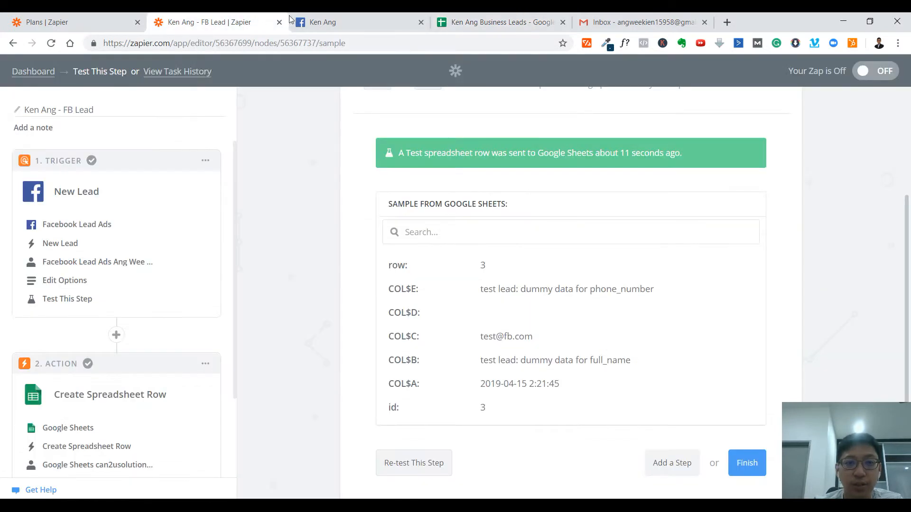
pyautogui.click(343, 23)
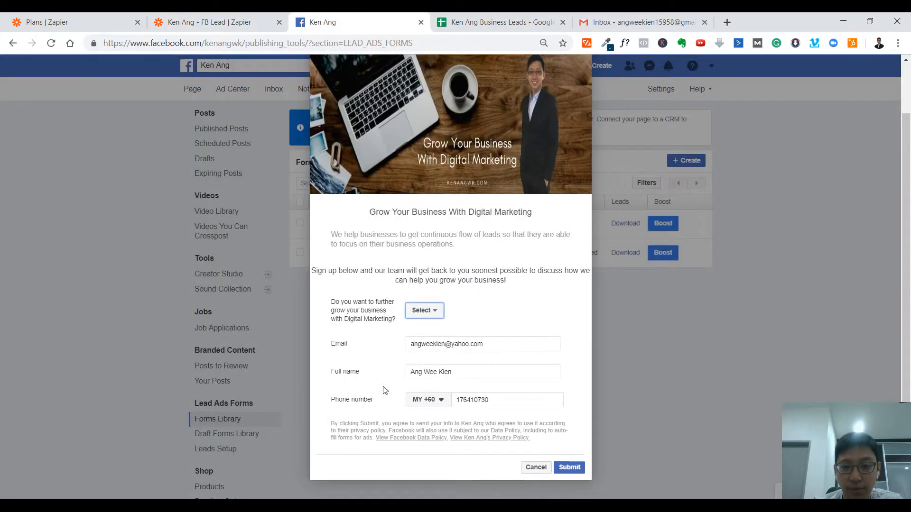
pyautogui.click(476, 24)
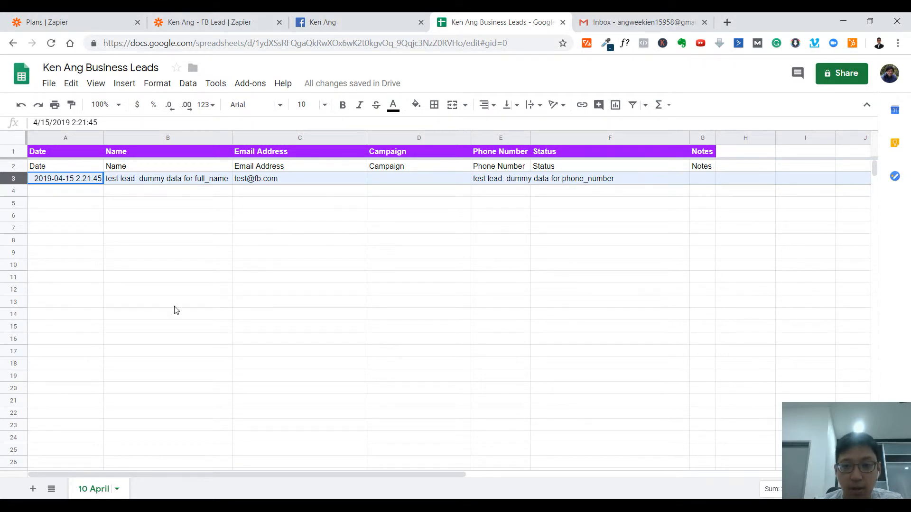
# Step: Add an Email by Zapier action to the zap with Send Outbound Email and continue to its template setup
pyautogui.click(234, 19)
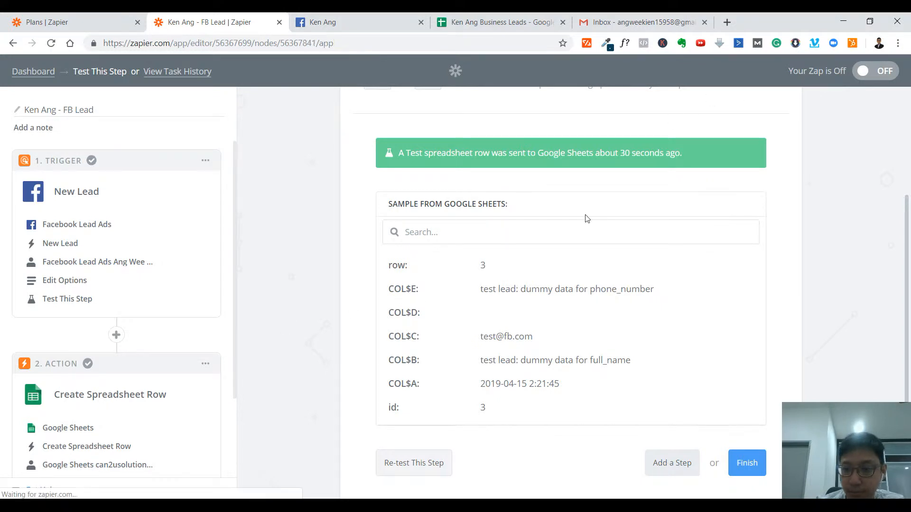
pyautogui.click(493, 269)
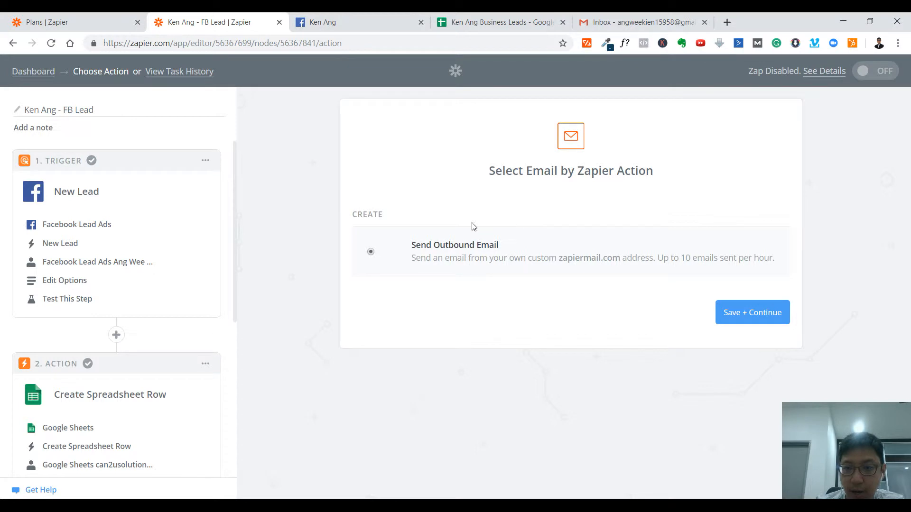
pyautogui.click(752, 312)
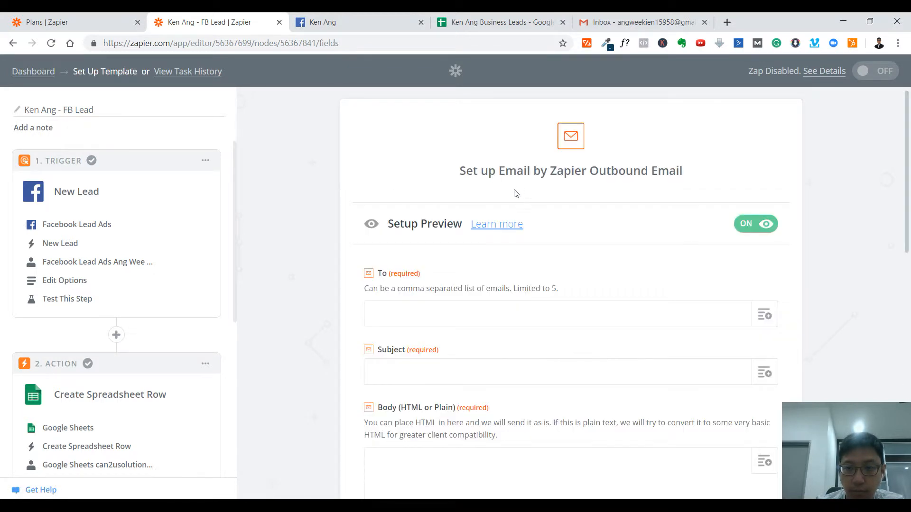
# Step: Fill in the outbound email's To field with the recipient's Gmail address
pyautogui.click(428, 311)
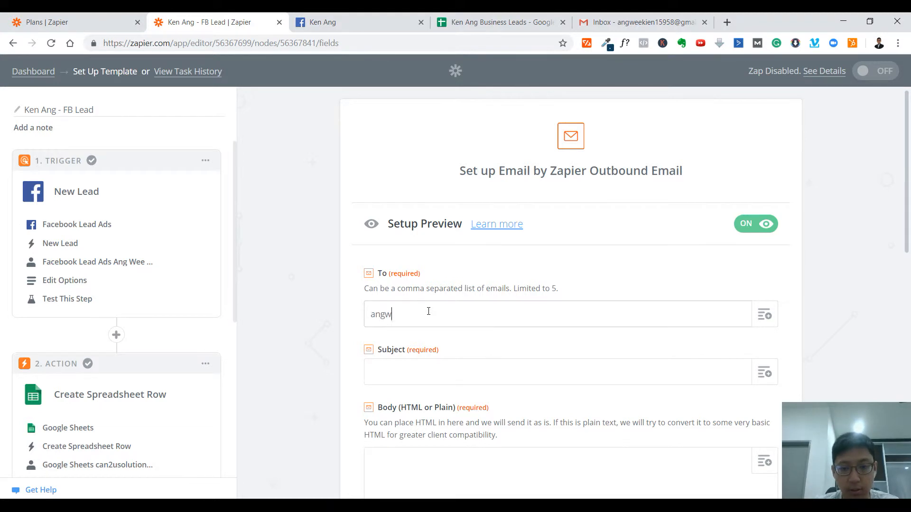
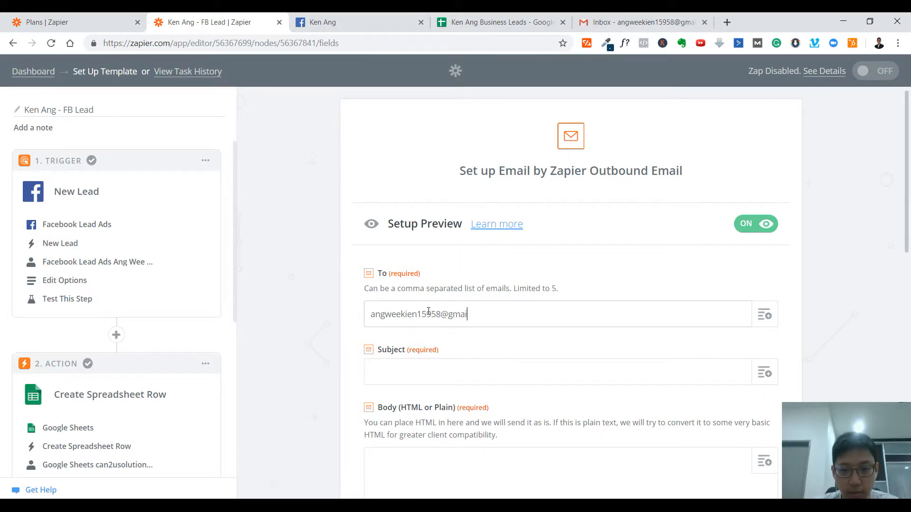
pyautogui.press('Tab')
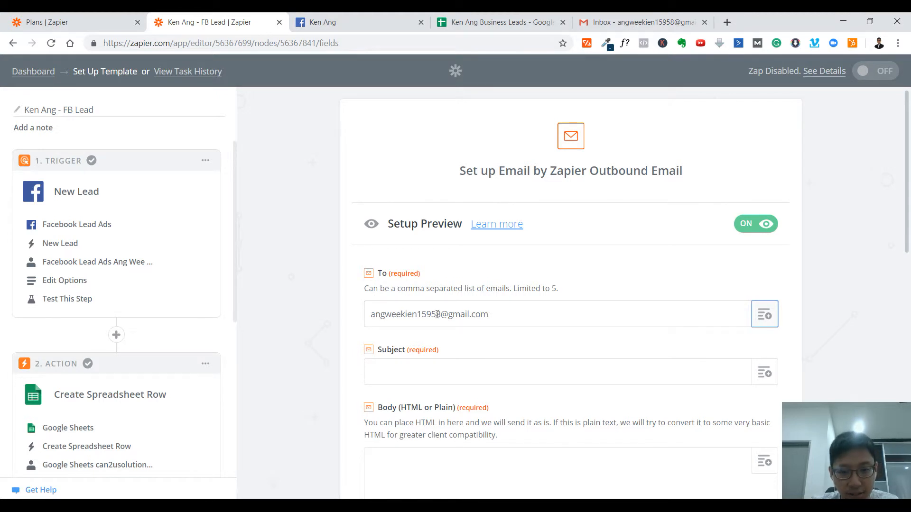
pyautogui.click(418, 314)
pyautogui.doubleClick(418, 315)
pyautogui.click(430, 313)
pyautogui.click(811, 286)
# Step: Set the email subject to the business owner's name, "- Facebook Lead" and the lead's Full Name field
pyautogui.scroll(-1, 811, 286)
pyautogui.click(456, 319)
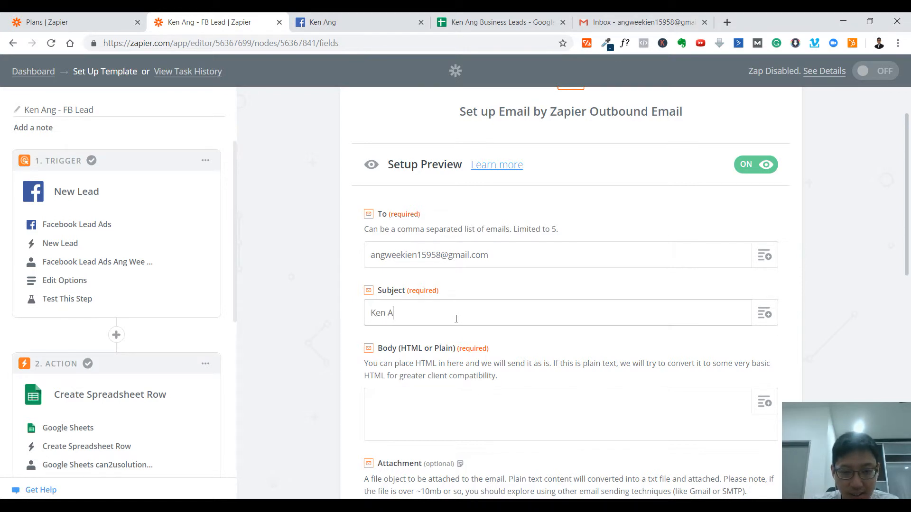
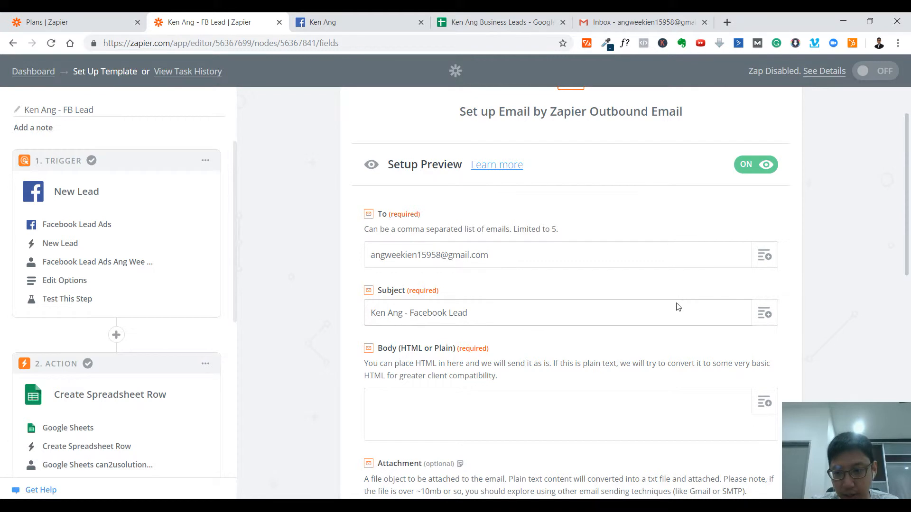
pyautogui.click(764, 313)
pyautogui.click(541, 375)
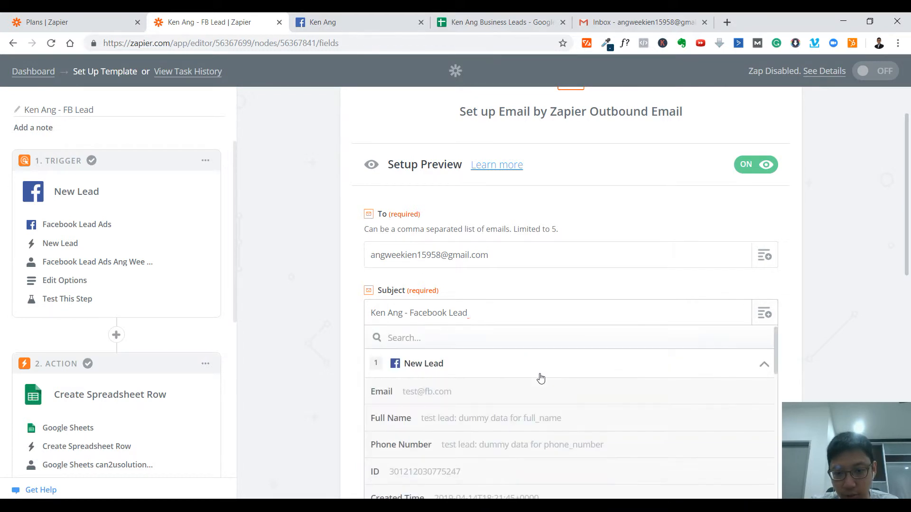
pyautogui.click(494, 417)
# Step: Start the email body with "Hi," and, after a blank line, "You have received a new lead!"
pyautogui.click(487, 357)
pyautogui.write('Yo')
pyautogui.press('BackSpace')
pyautogui.press('BackSpace')
pyautogui.write('H')
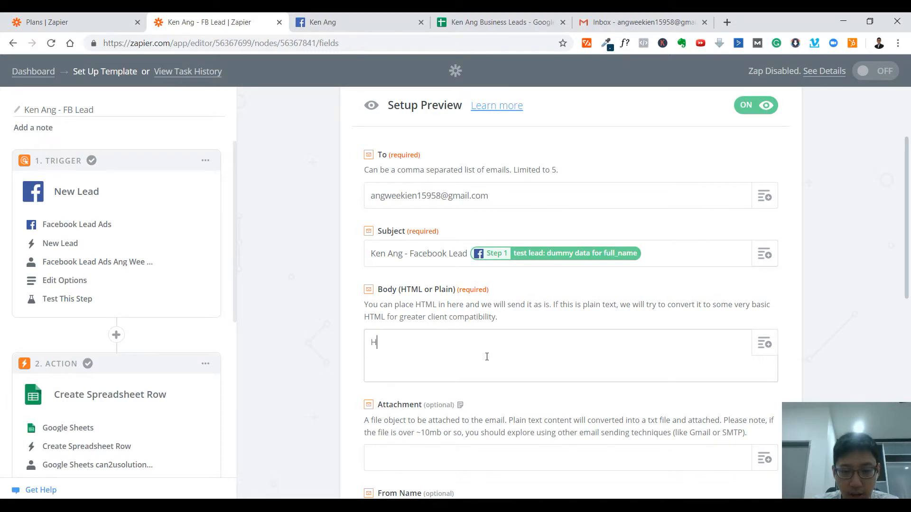
pyautogui.write('i,')
pyautogui.press('Return')
pyautogui.press('Return')
pyautogui.write('You ')
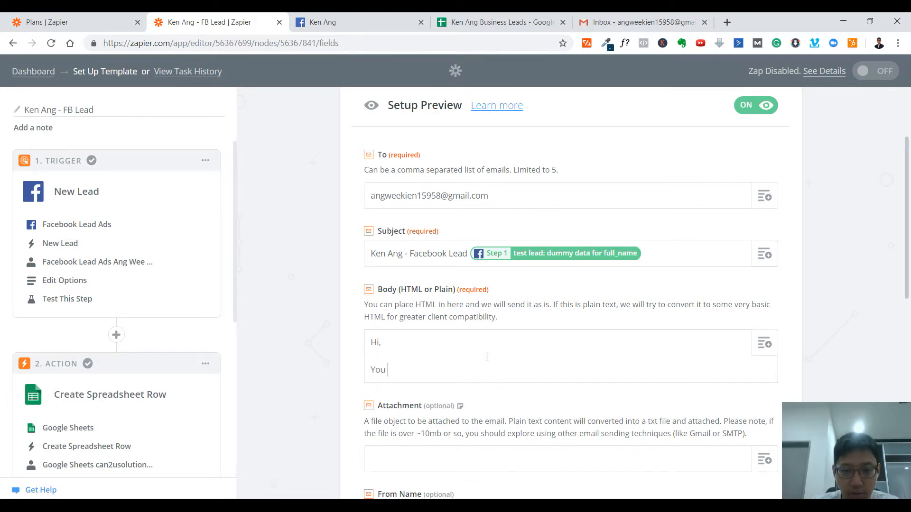
pyautogui.write('have receiv')
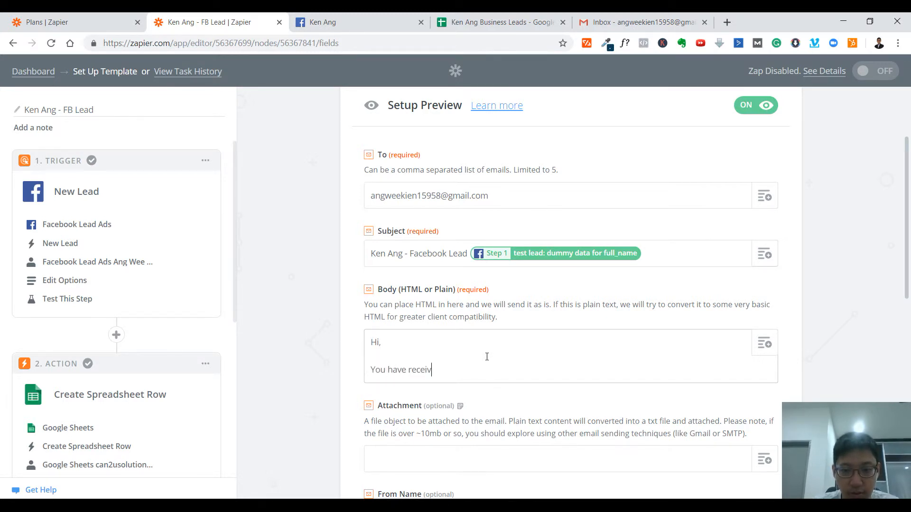
pyautogui.write('ed a new lead!')
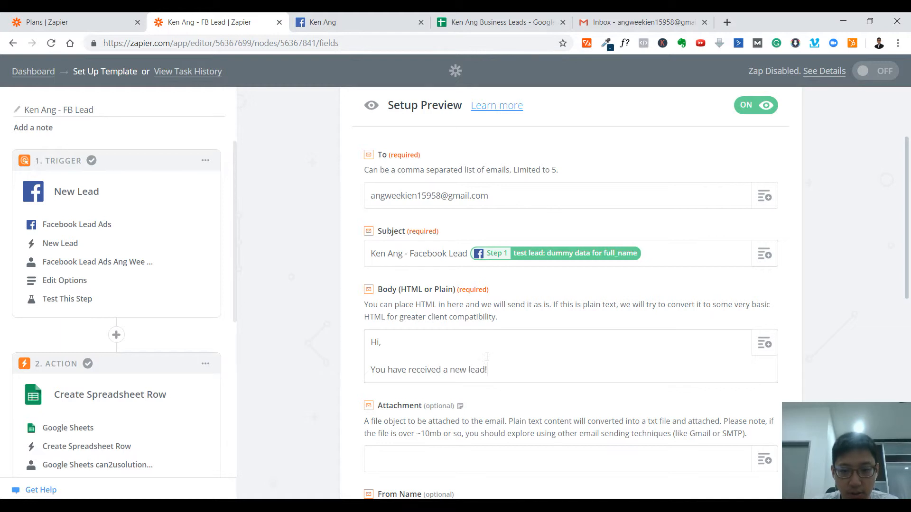
# Step: Add the labels "Name:", "Email:" and "Phone number:" on separate lines below the body's opening sentence
pyautogui.press('Return')
pyautogui.write('Name')
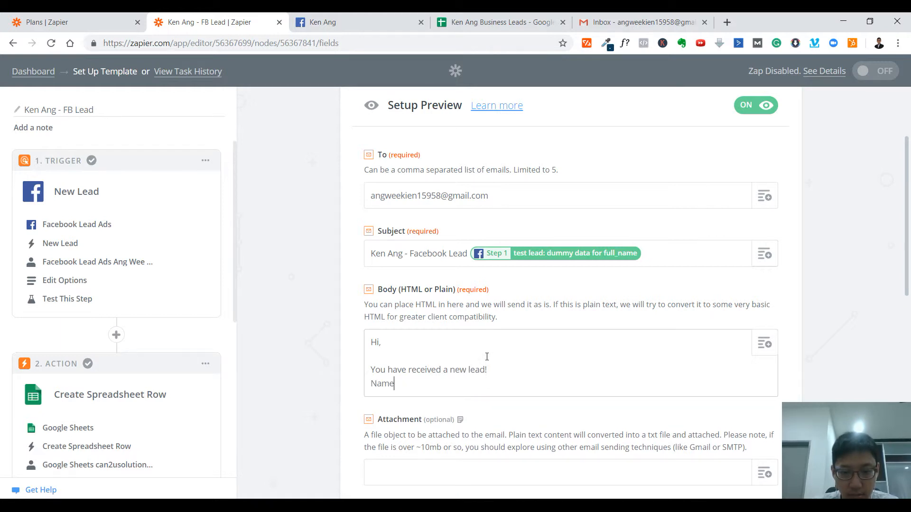
pyautogui.write(':')
pyautogui.press('Return')
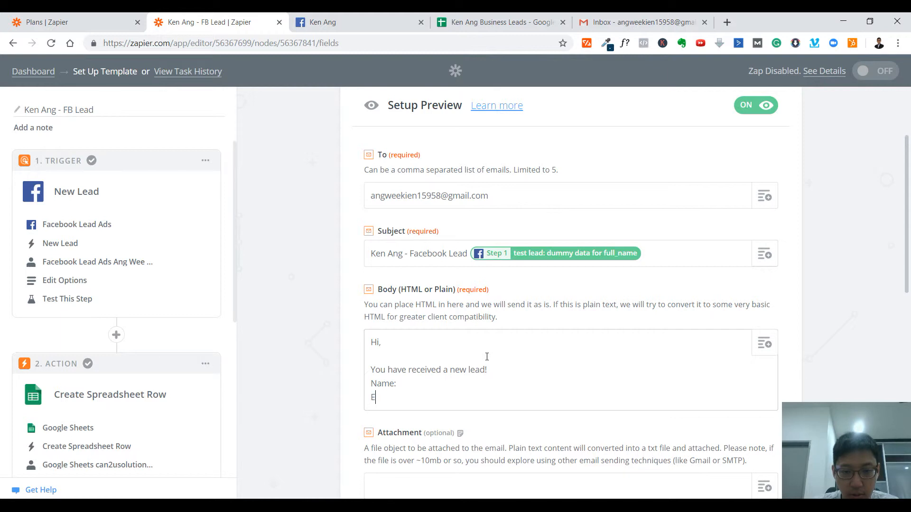
pyautogui.write('Email:')
pyautogui.press('Return')
pyautogui.write('Phone number:')
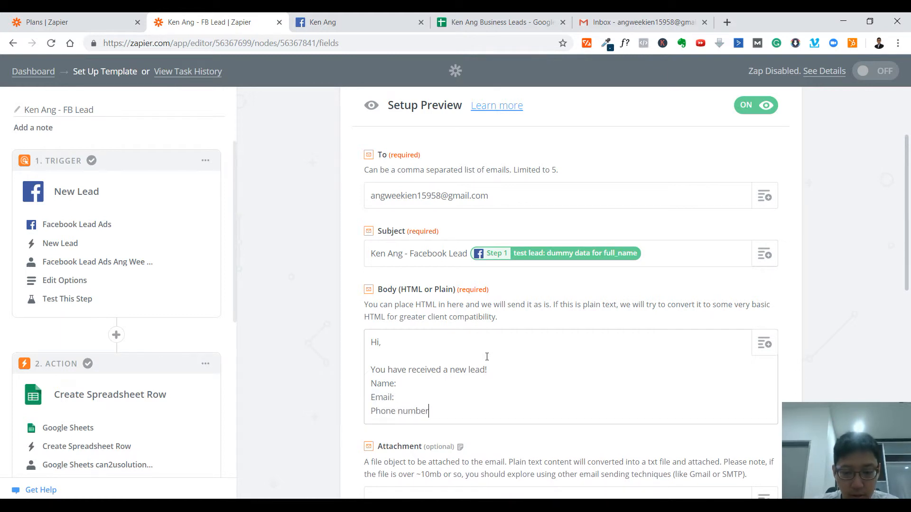
# Step: Close the email body with "Please follow up immediately,", then "Thank you," and the sender's first name, separated by blank lines
pyautogui.press('Return')
pyautogui.press('Return')
pyautogui.write('Please fo')
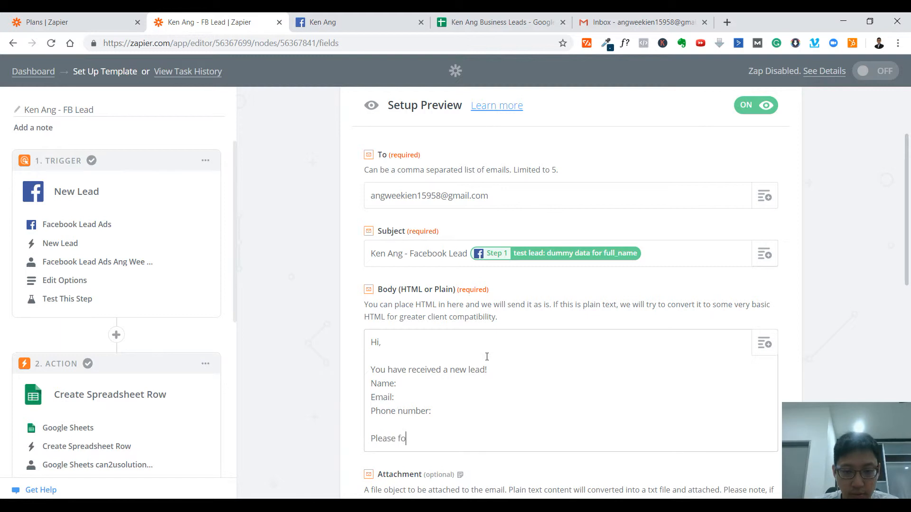
pyautogui.write('llow up immediately,')
pyautogui.press('Return')
pyautogui.press('Return')
pyautogui.write('Thank you,')
pyautogui.press('Return')
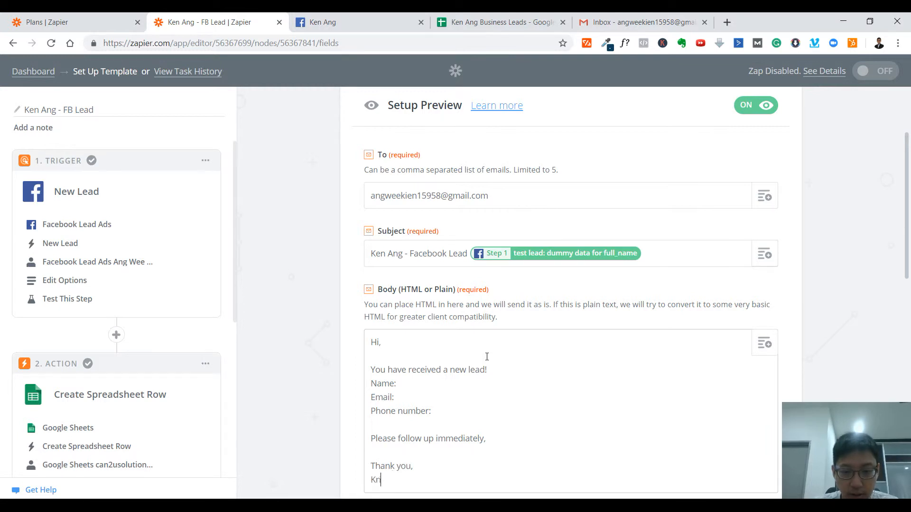
pyautogui.write('Ken')
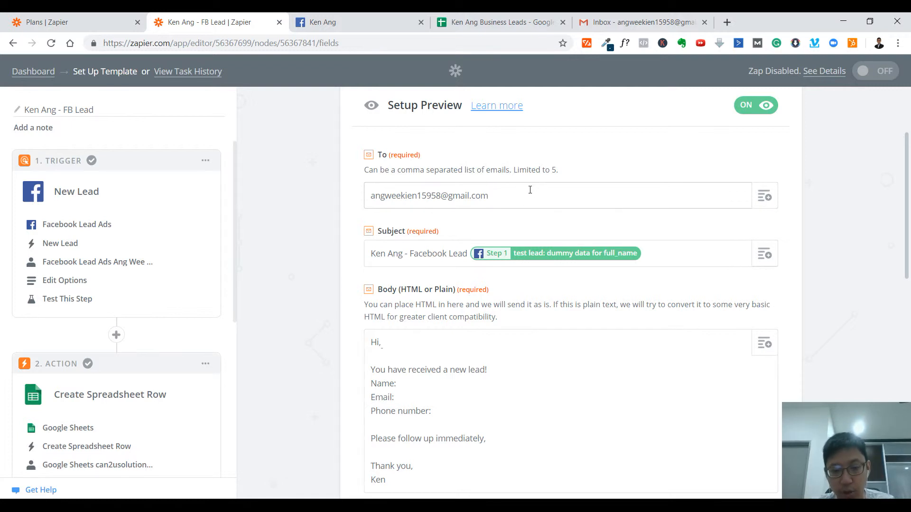
# Step: Insert the new lead's Full Name field after the "Name:" label in the email body
pyautogui.scroll(-6, 533, 284)
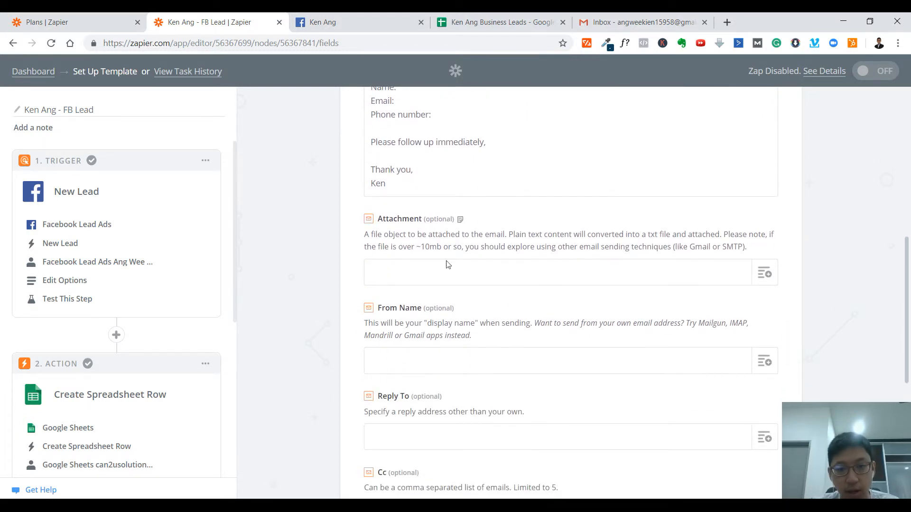
pyautogui.scroll(-1, 567, 349)
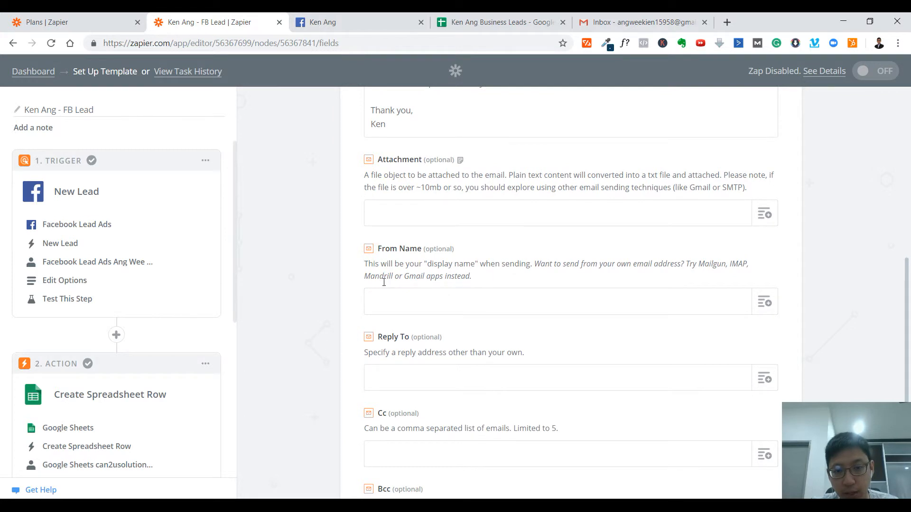
pyautogui.scroll(-3, 445, 408)
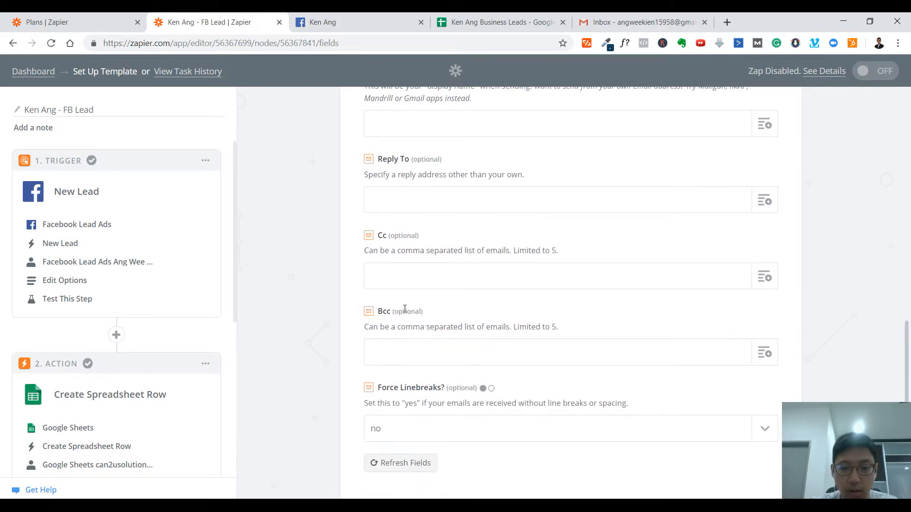
pyautogui.scroll(7, 537, 297)
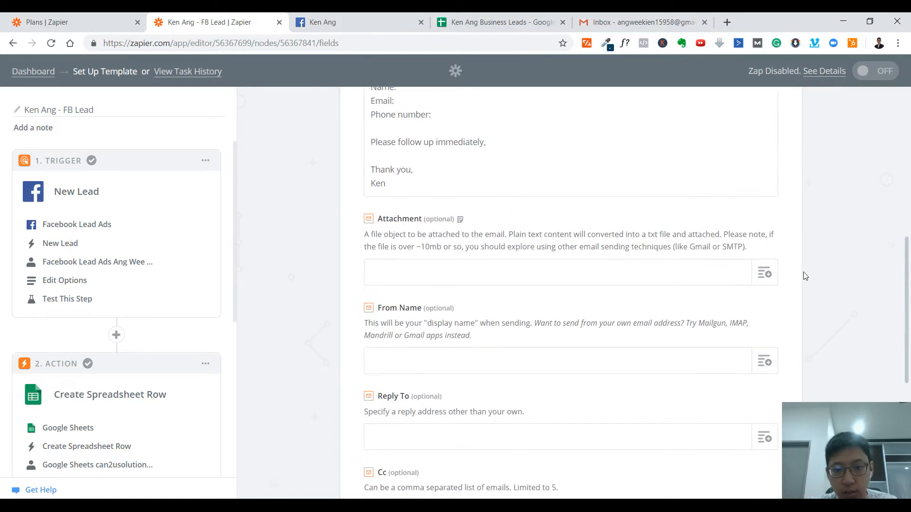
pyautogui.click(452, 266)
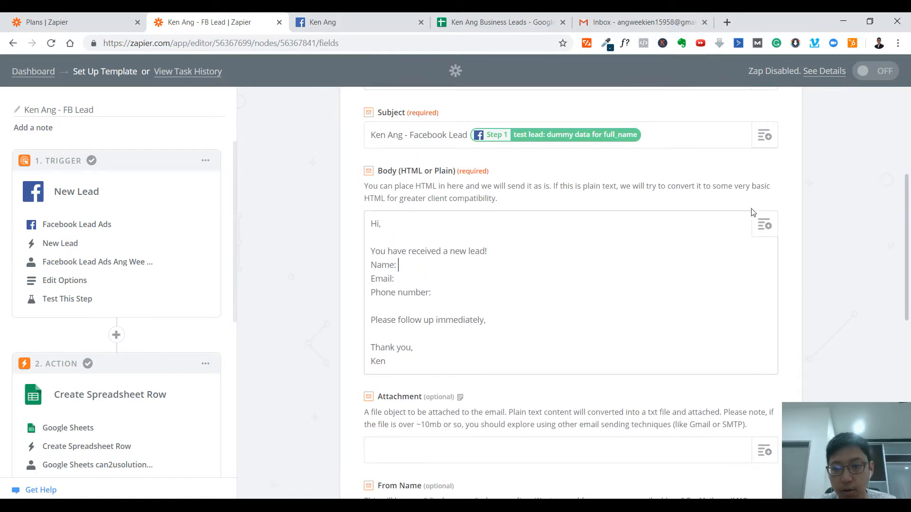
pyautogui.click(765, 224)
pyautogui.click(428, 416)
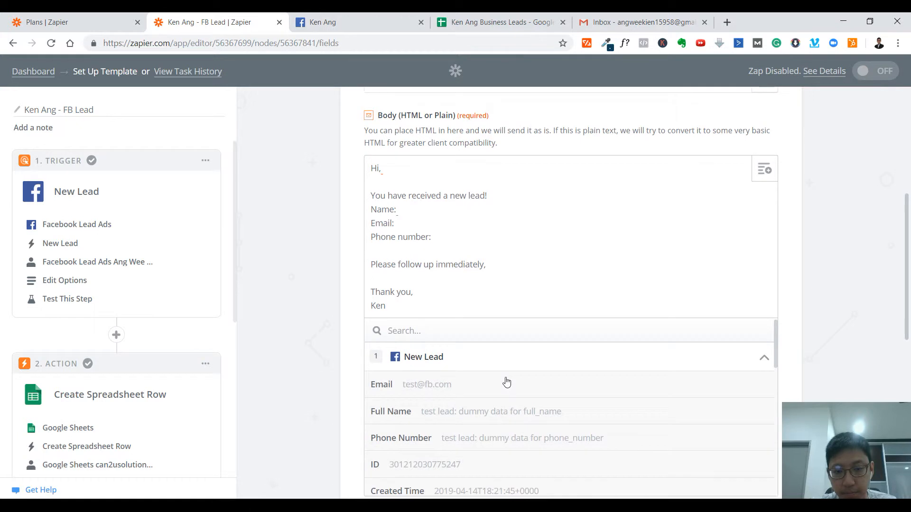
pyautogui.click(467, 411)
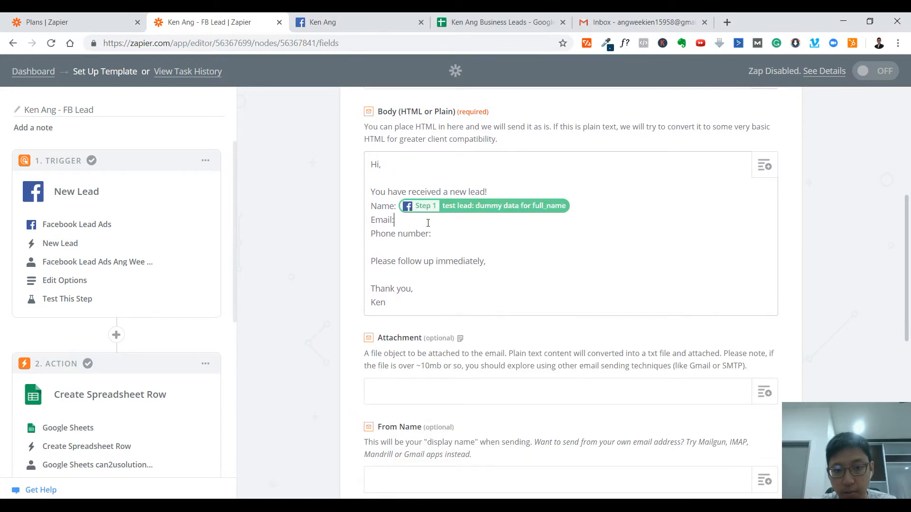
# Step: Insert the new lead's Email and Phone Number fields after the "Email:" and "Phone number:" labels in the body
pyautogui.click(764, 166)
pyautogui.click(465, 362)
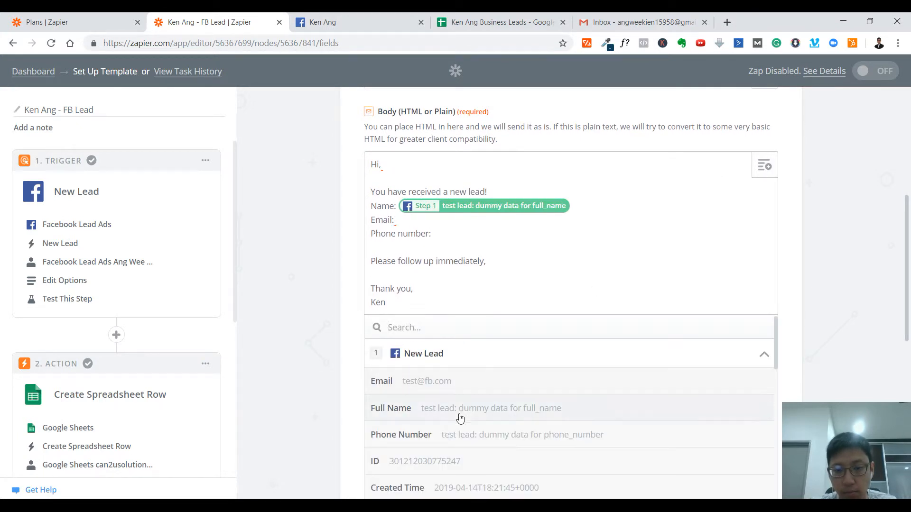
pyautogui.scroll(-1, 459, 354)
pyautogui.click(459, 327)
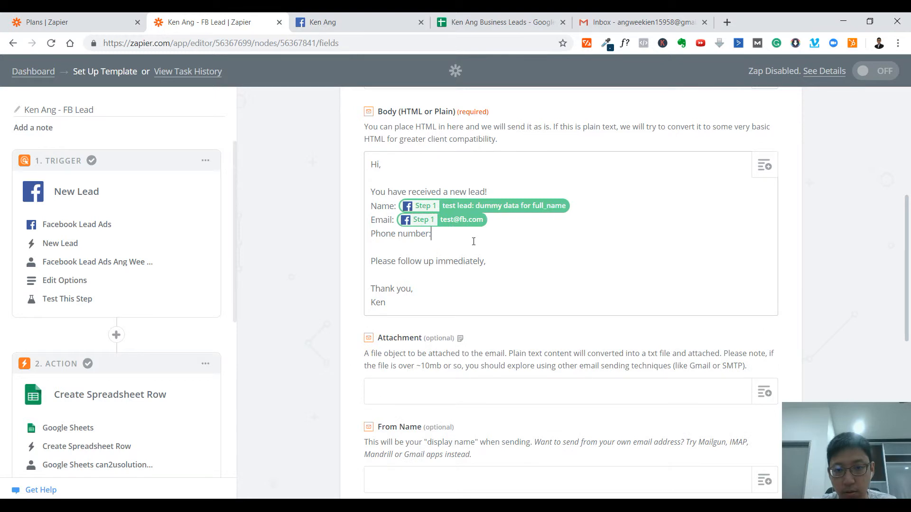
pyautogui.click(764, 166)
pyautogui.click(481, 362)
pyautogui.scroll(-1, 483, 366)
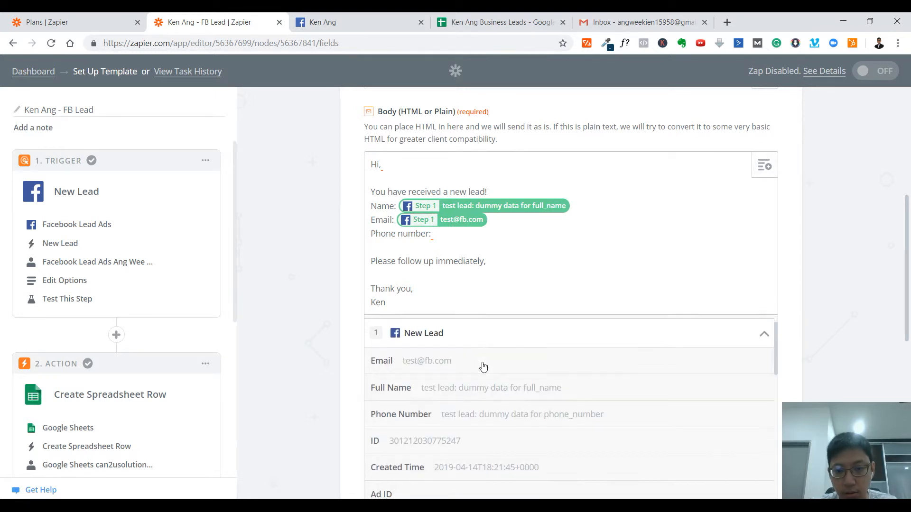
pyautogui.scroll(-1, 483, 366)
pyautogui.click(434, 374)
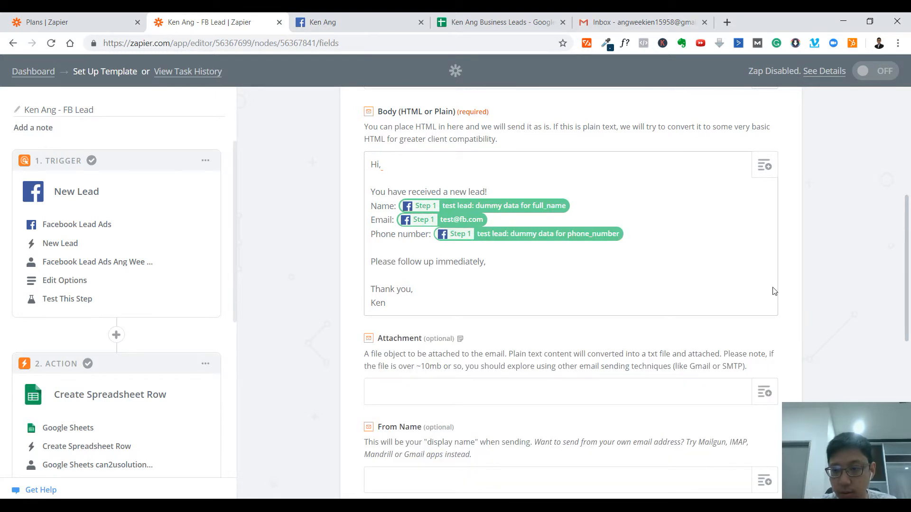
# Step: Accept the email template with the remaining optional fields empty and send a test outbound email through Email by Zapier
pyautogui.scroll(-8, 778, 294)
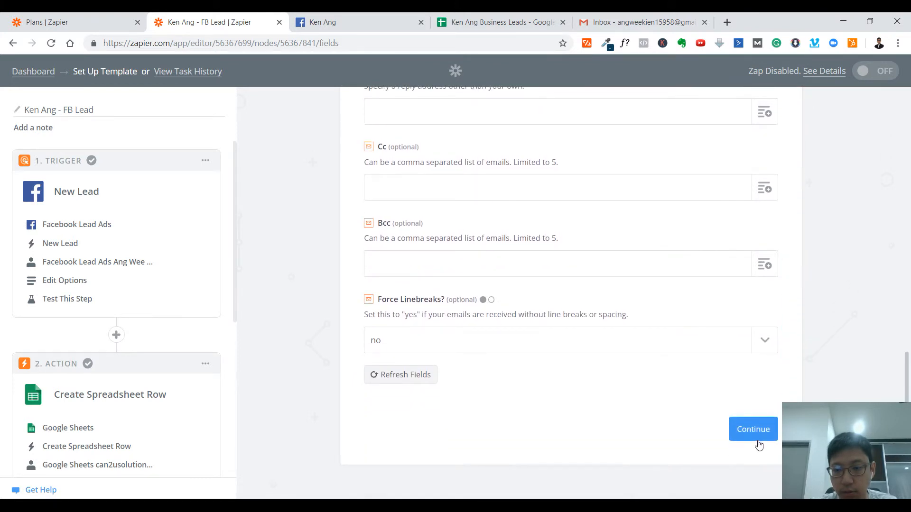
pyautogui.click(754, 430)
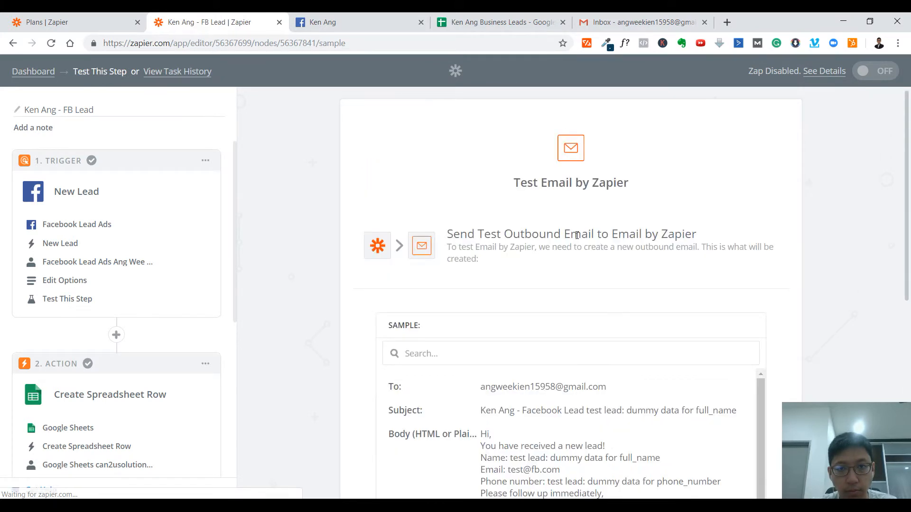
pyautogui.scroll(-7, 630, 372)
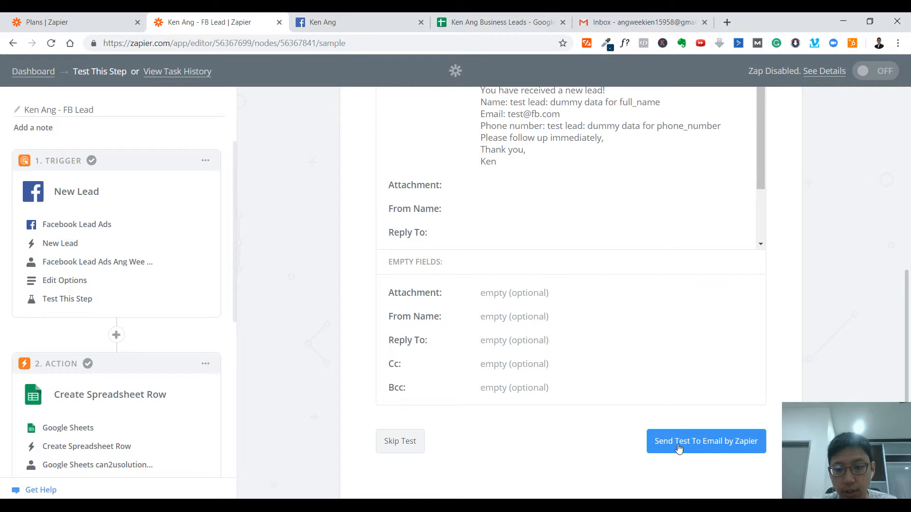
pyautogui.click(678, 448)
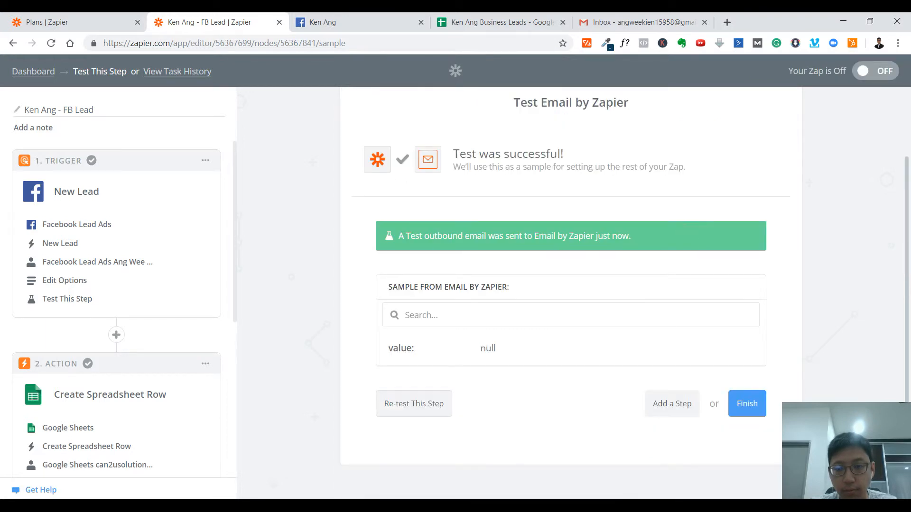
# Step: Finish the zap's setup and turn the zap on
pyautogui.click(759, 410)
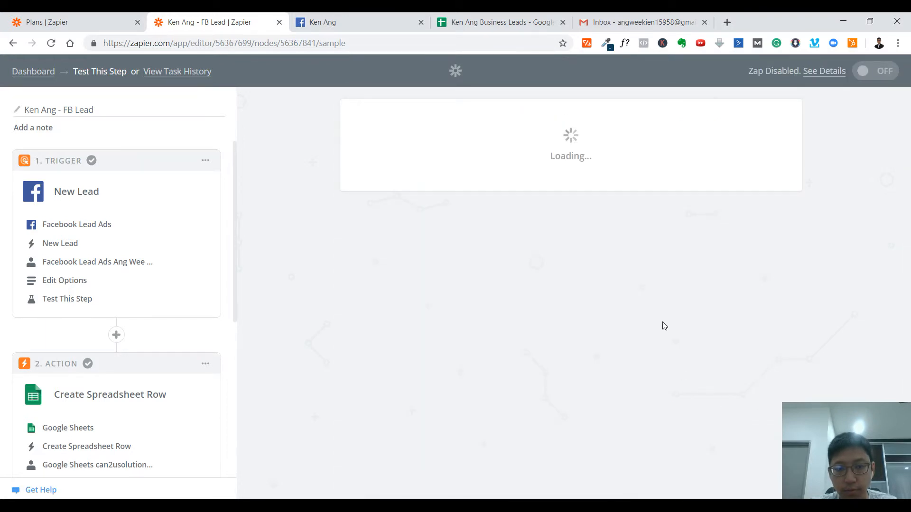
pyautogui.scroll(-5, 101, 266)
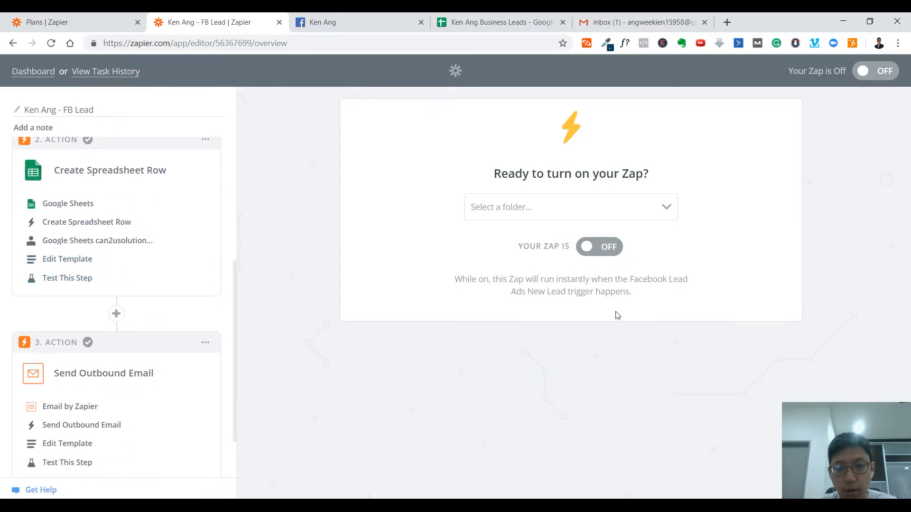
pyautogui.click(593, 251)
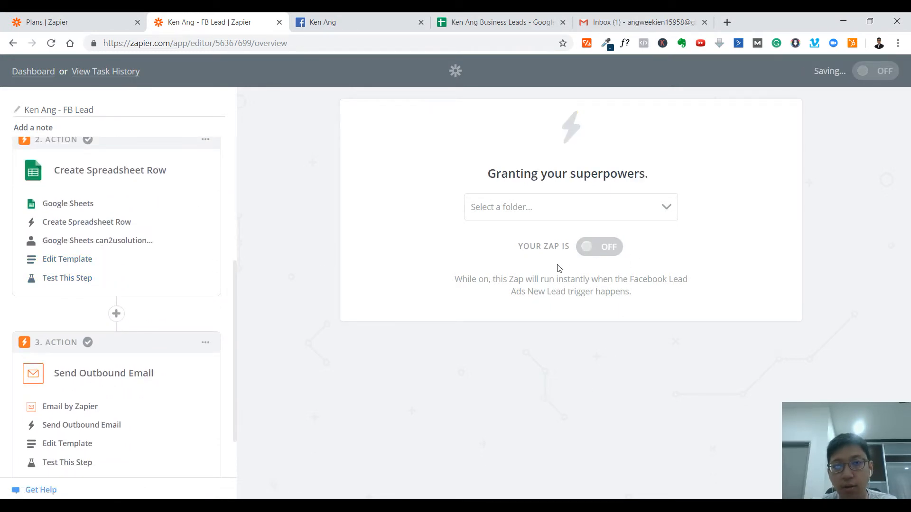
pyautogui.click(334, 19)
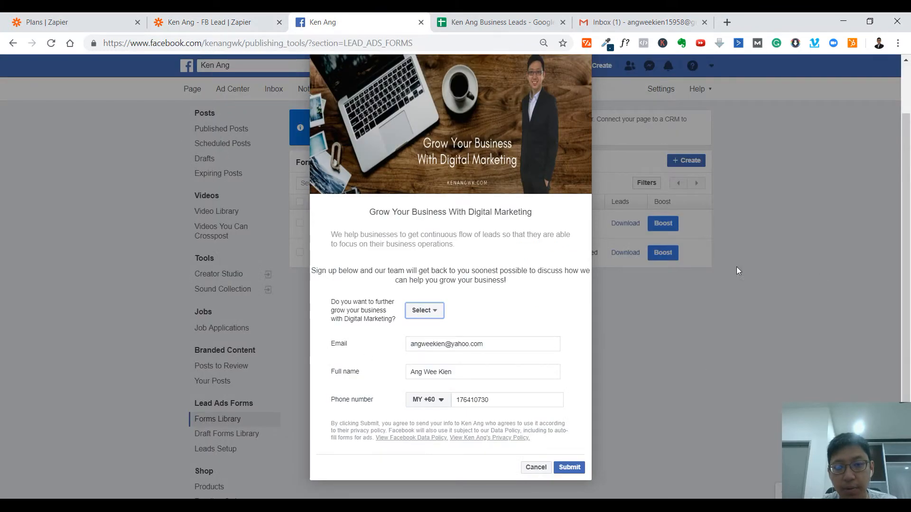
pyautogui.click(214, 22)
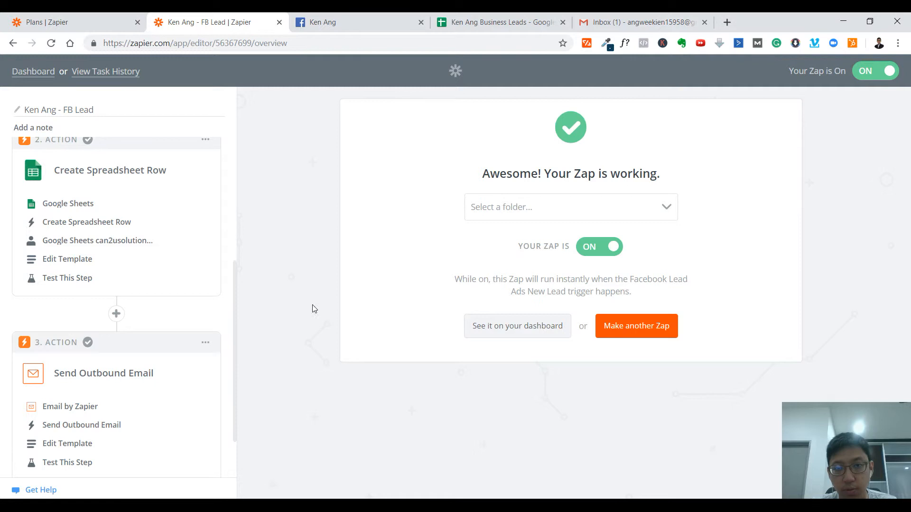
# Step: Check the test lead's row in the business leads spreadsheet and compare it with the test notification email opened in Gmail
pyautogui.click(493, 22)
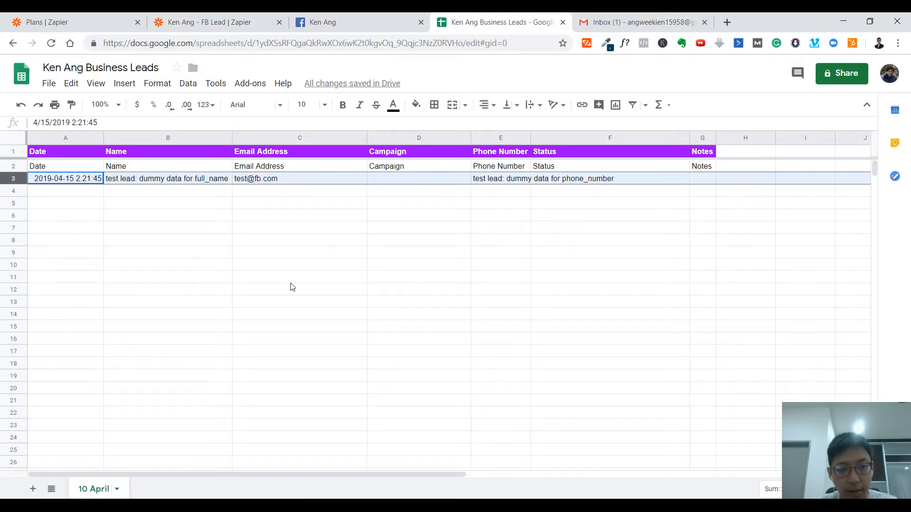
pyautogui.click(411, 269)
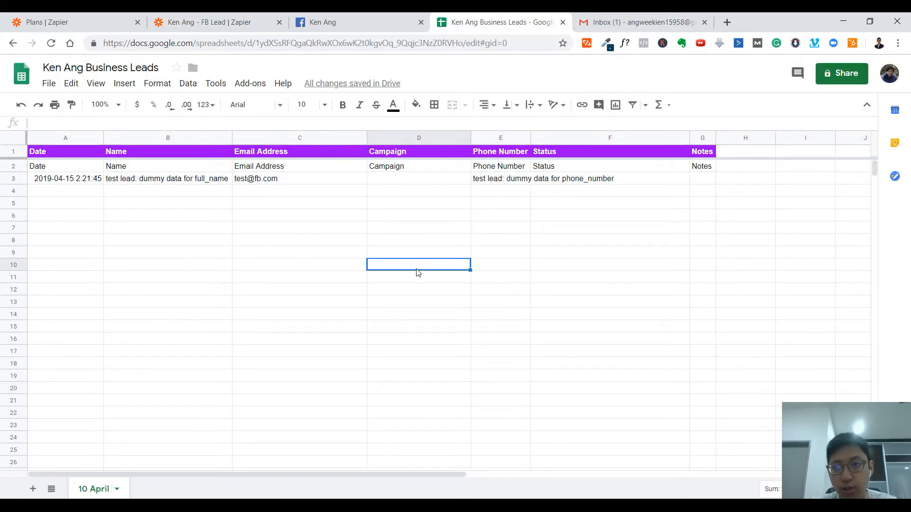
pyautogui.click(676, 20)
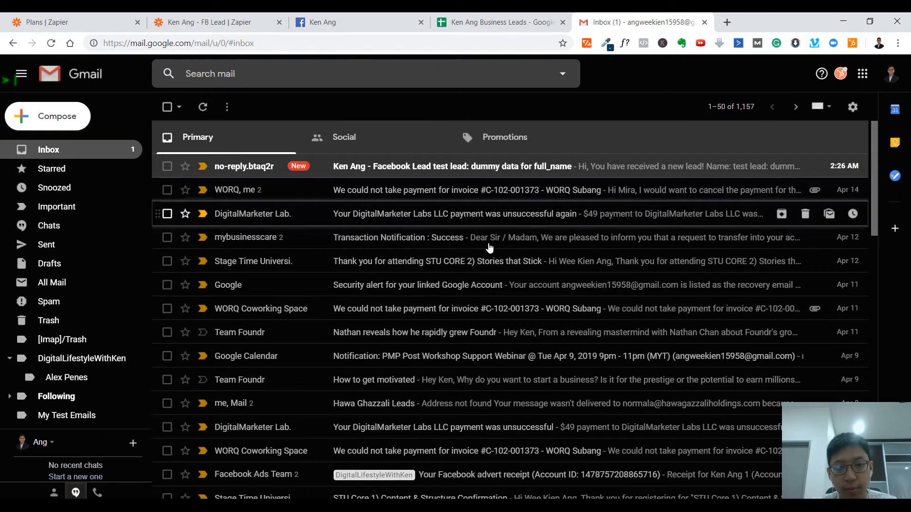
pyautogui.click(518, 169)
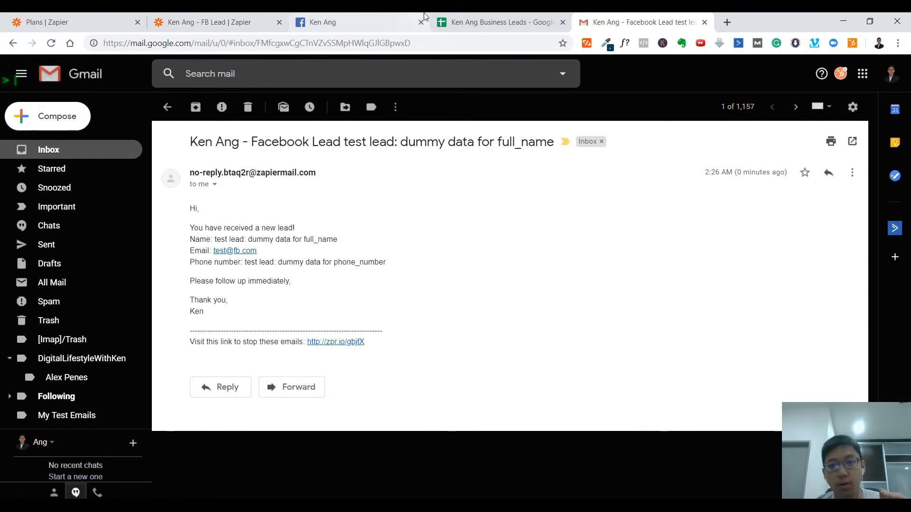
pyautogui.click(535, 19)
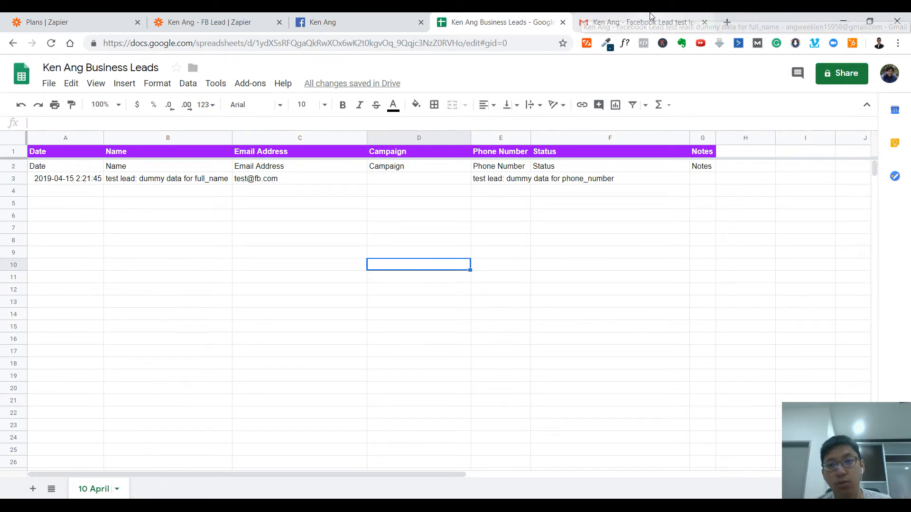
pyautogui.click(651, 22)
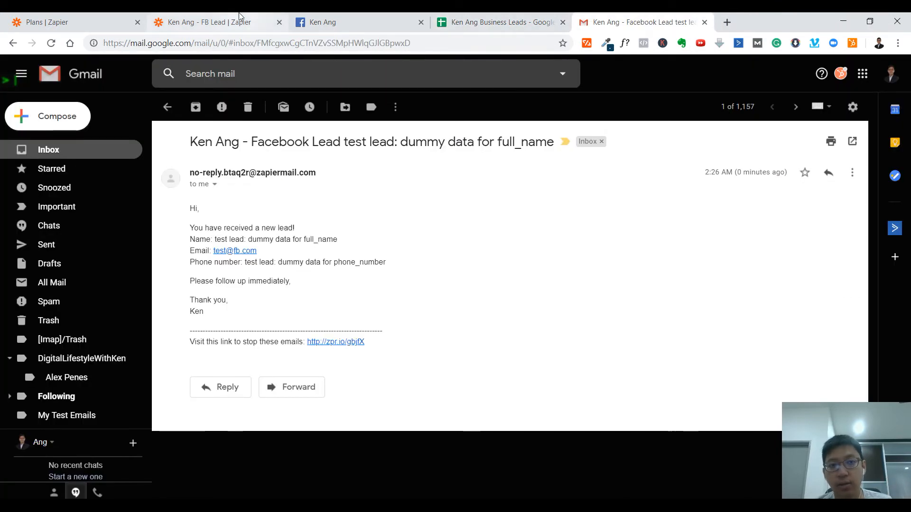